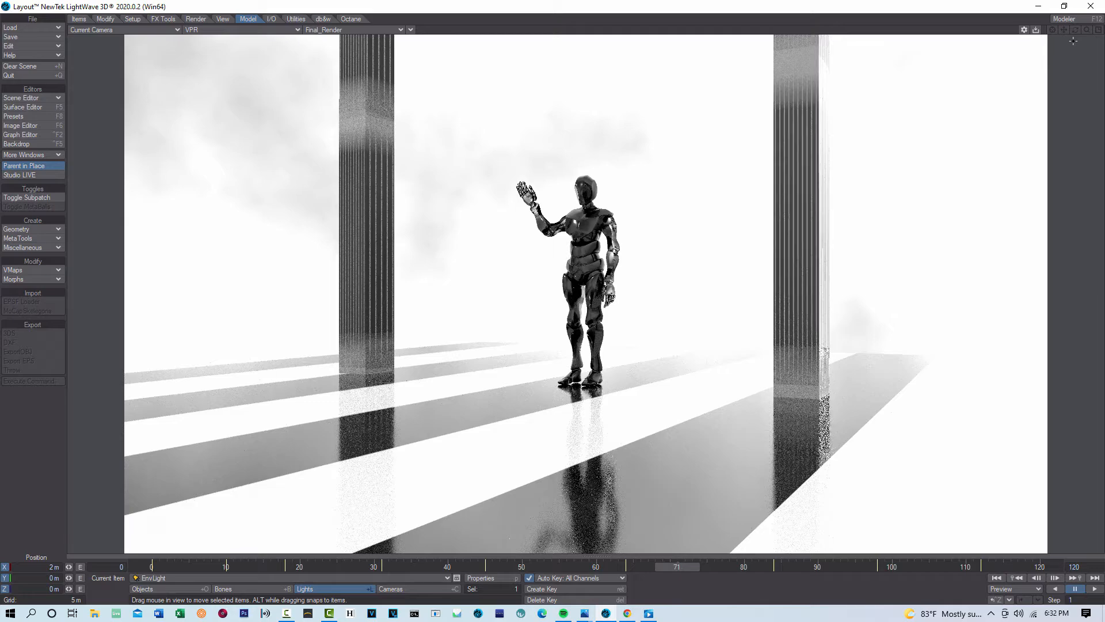
pyautogui.click(627, 613)
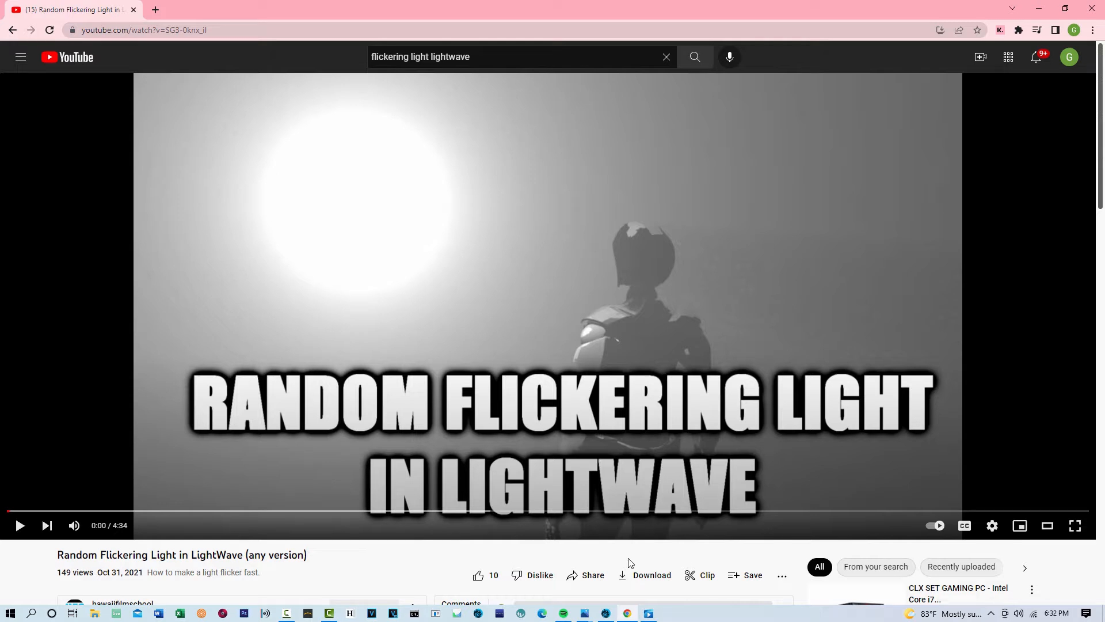
pyautogui.click(606, 614)
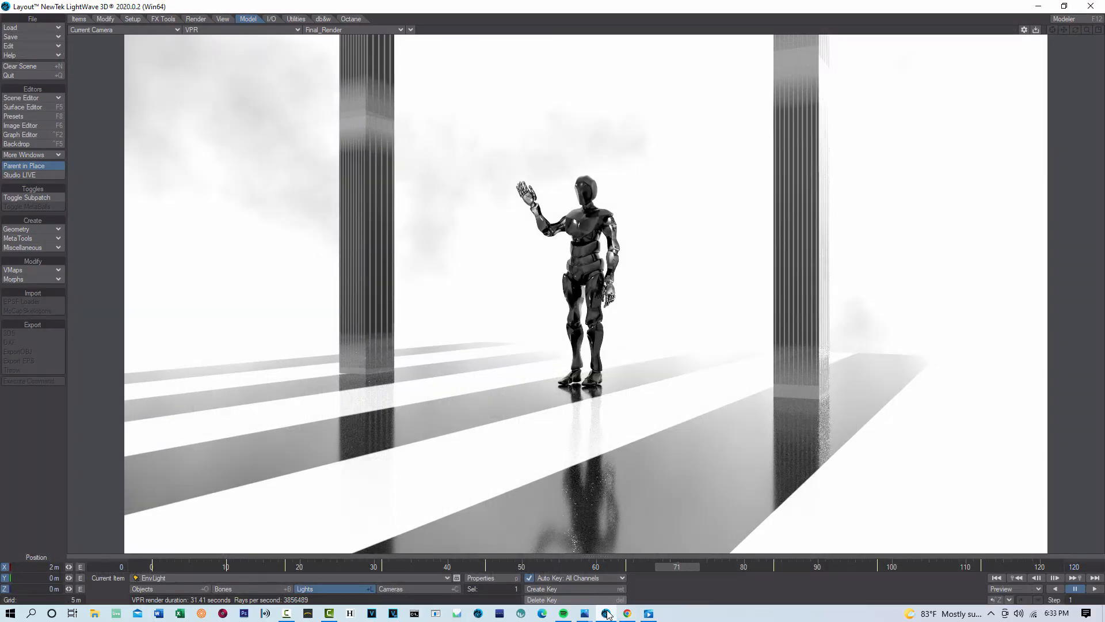
# Play part of the scene's animation to review the camera move and the changing light, and pause it.
pyautogui.click(1095, 588)
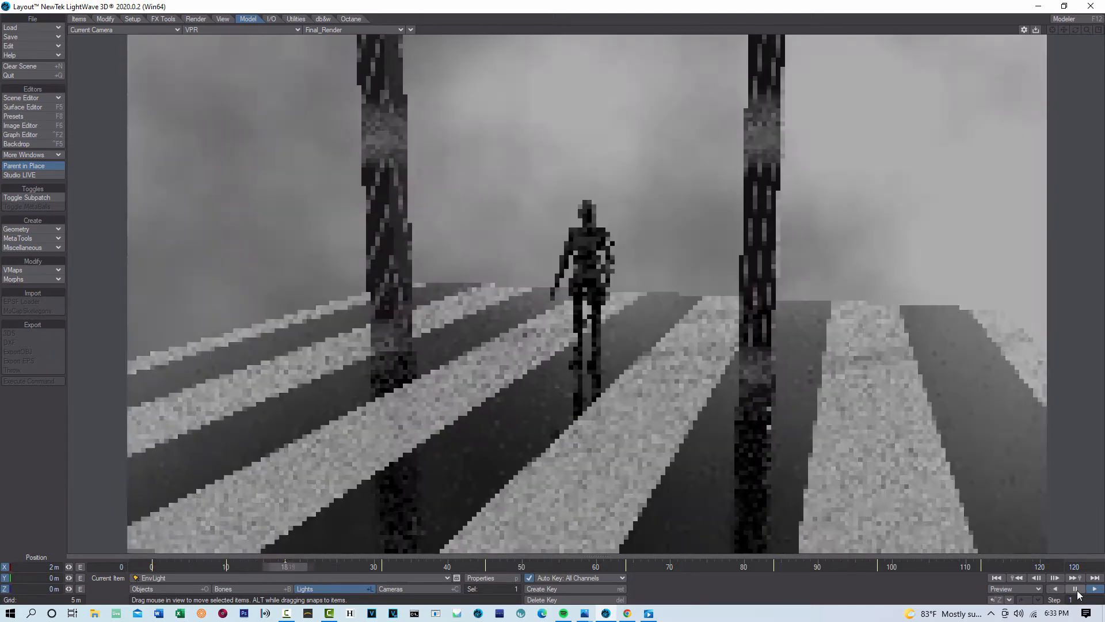
pyautogui.click(1077, 590)
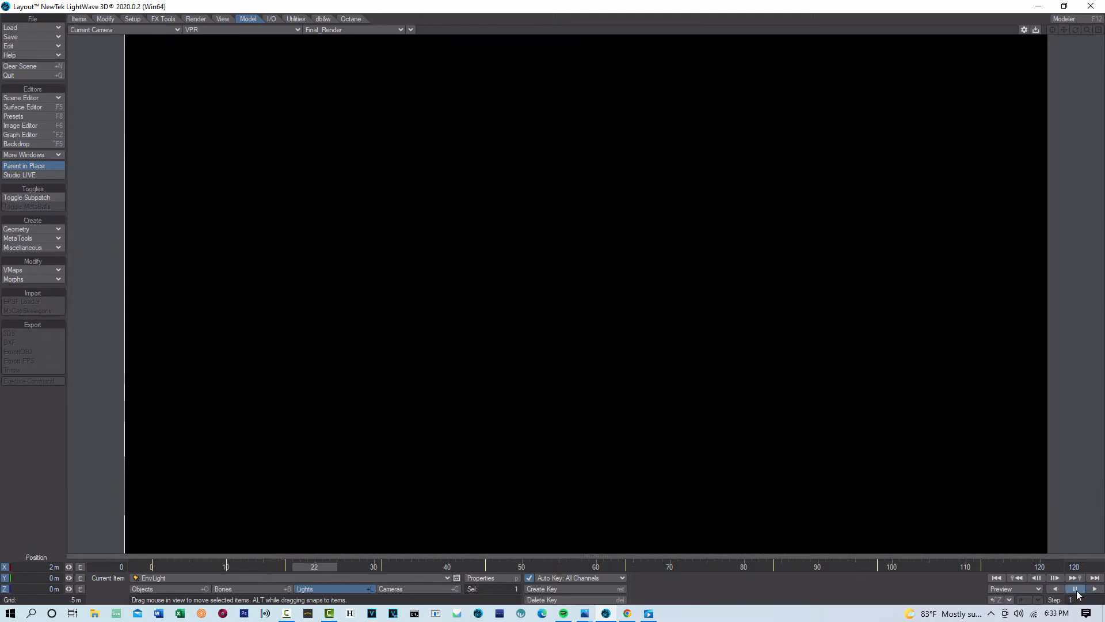
# Delete the camera's motion key at frame 0 for the selected item on all channels.
pyautogui.click(429, 590)
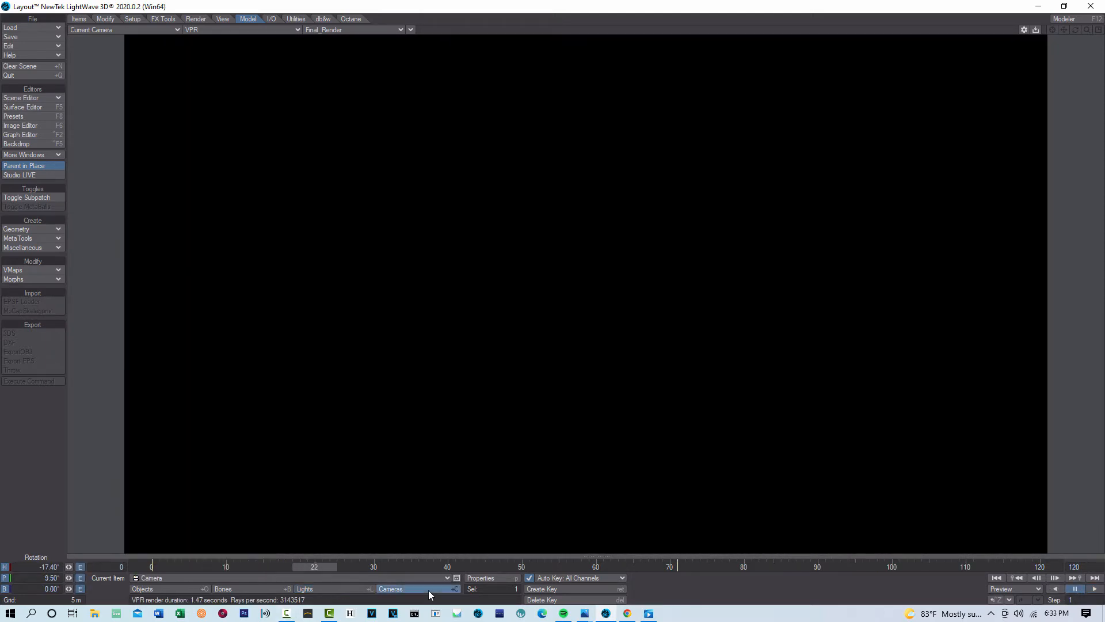
pyautogui.click(680, 567)
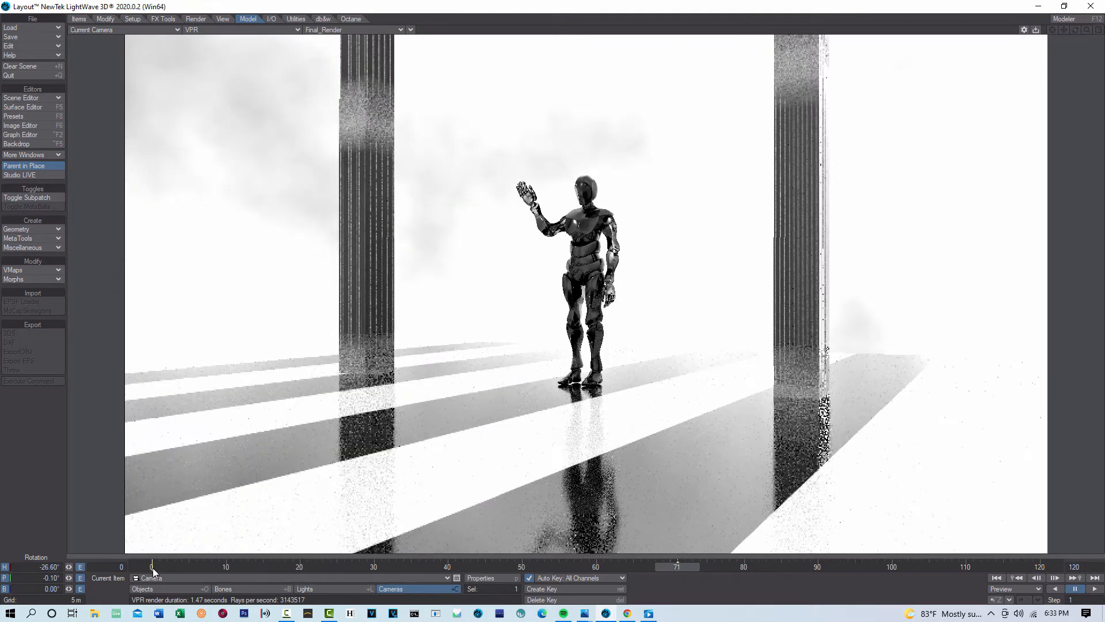
pyautogui.click(154, 568)
pyautogui.press('Delete')
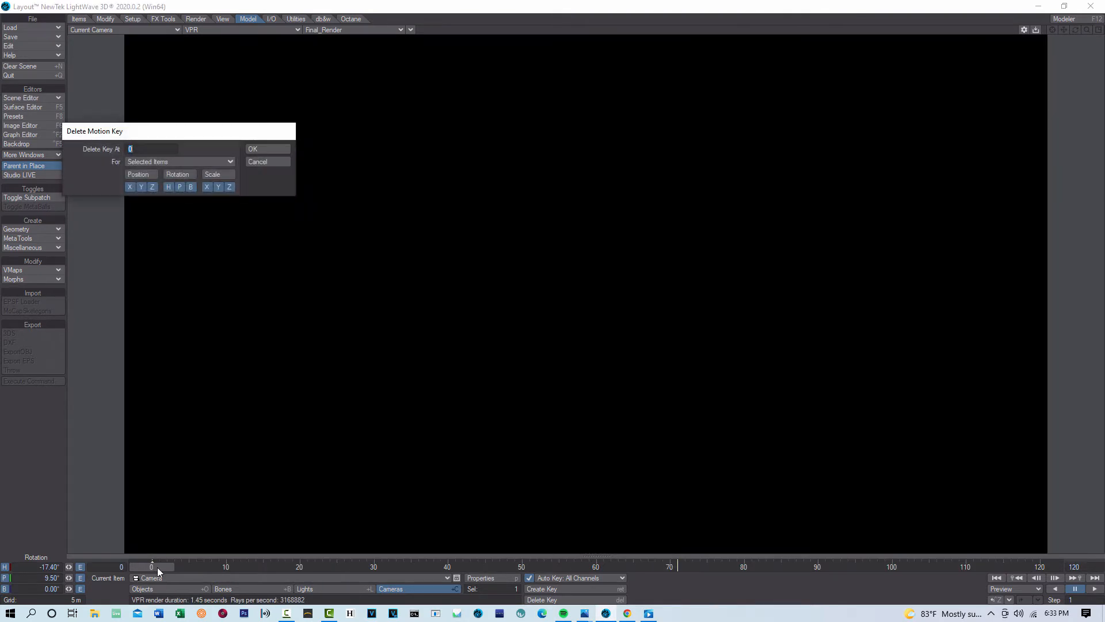
pyautogui.press('Return')
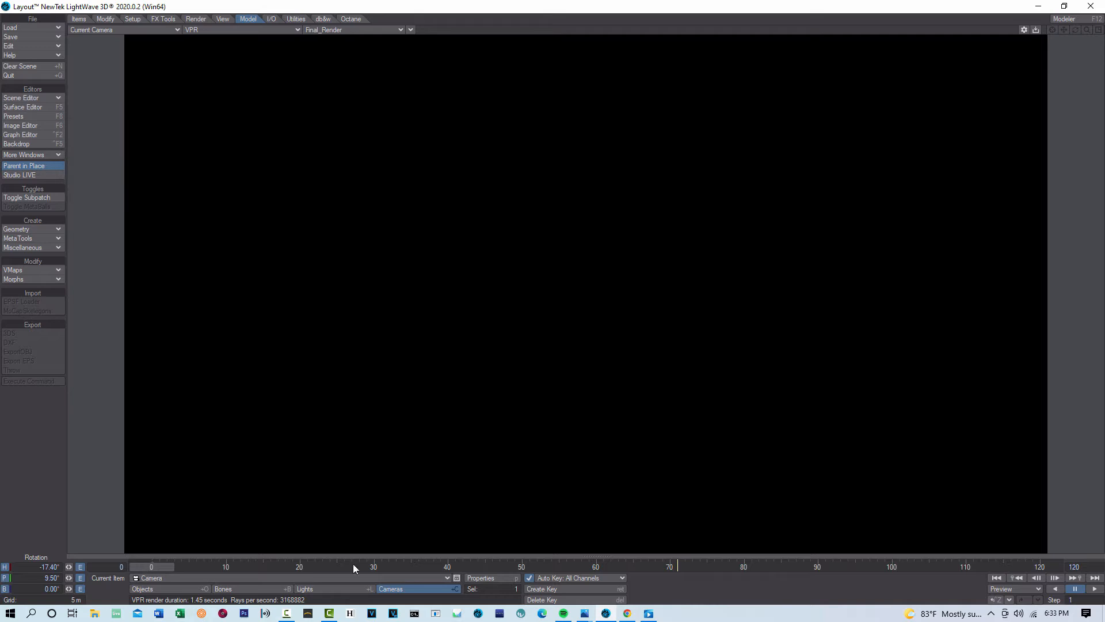
# Move the camera's frame 71 key to frame 0 and play the animation to check the fixed view.
pyautogui.click(679, 565)
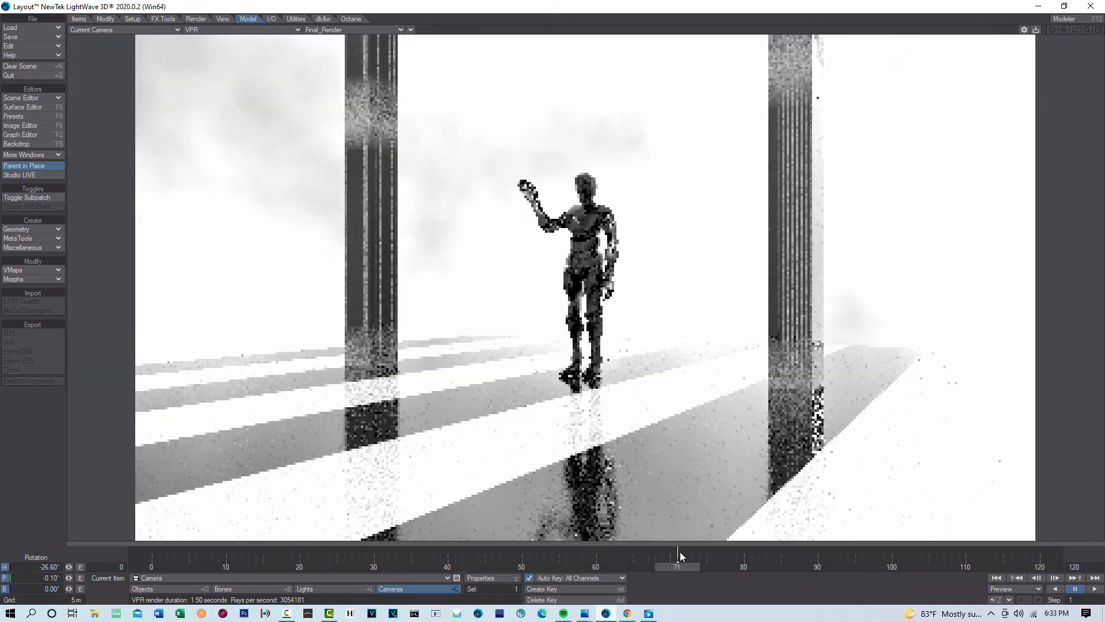
pyautogui.keyDown('shift'); pyautogui.moveTo(678, 553); pyautogui.dragTo(152, 553); pyautogui.keyUp('shift')
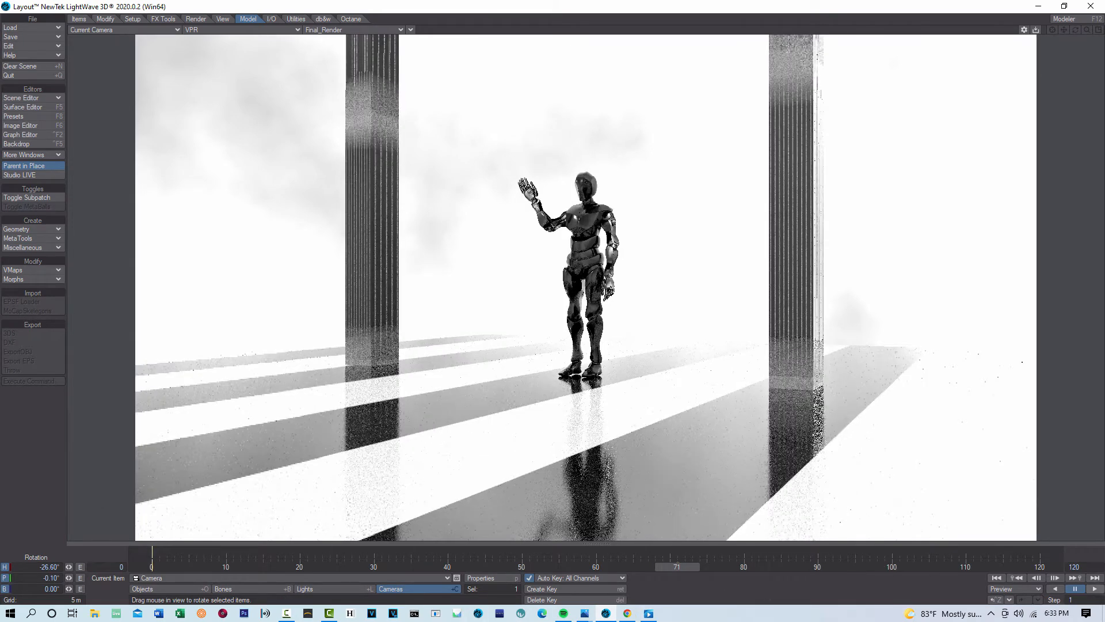
pyautogui.click(1095, 589)
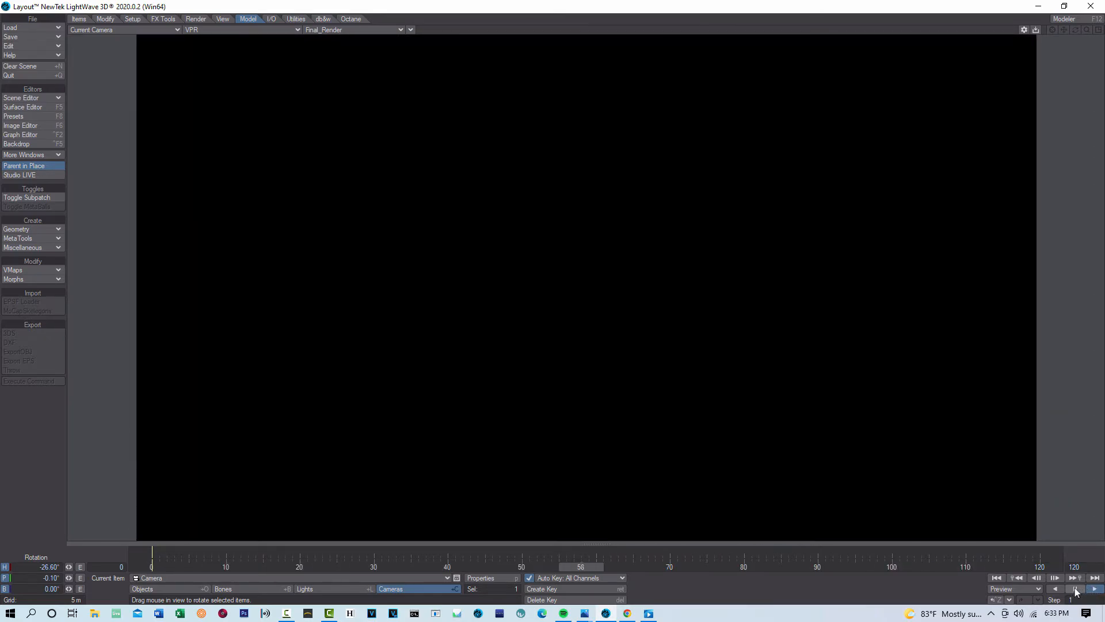
pyautogui.click(1076, 588)
pyautogui.click(1076, 588)
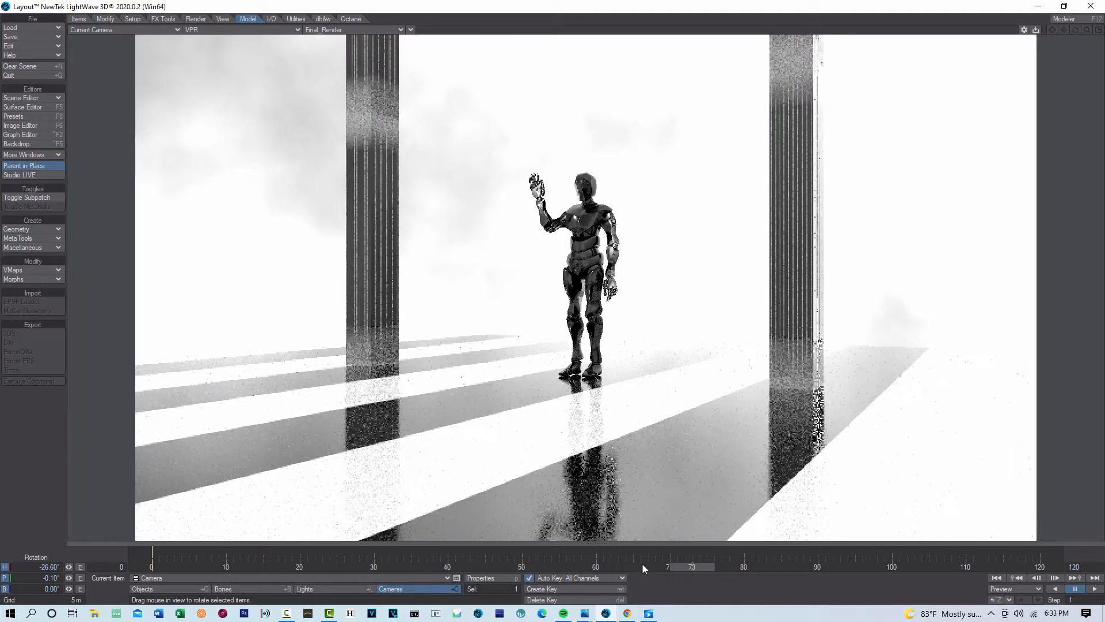
# Clear the light intensity envelope of the environment light EnvLight in its light properties.
pyautogui.click(330, 589)
pyautogui.click(478, 577)
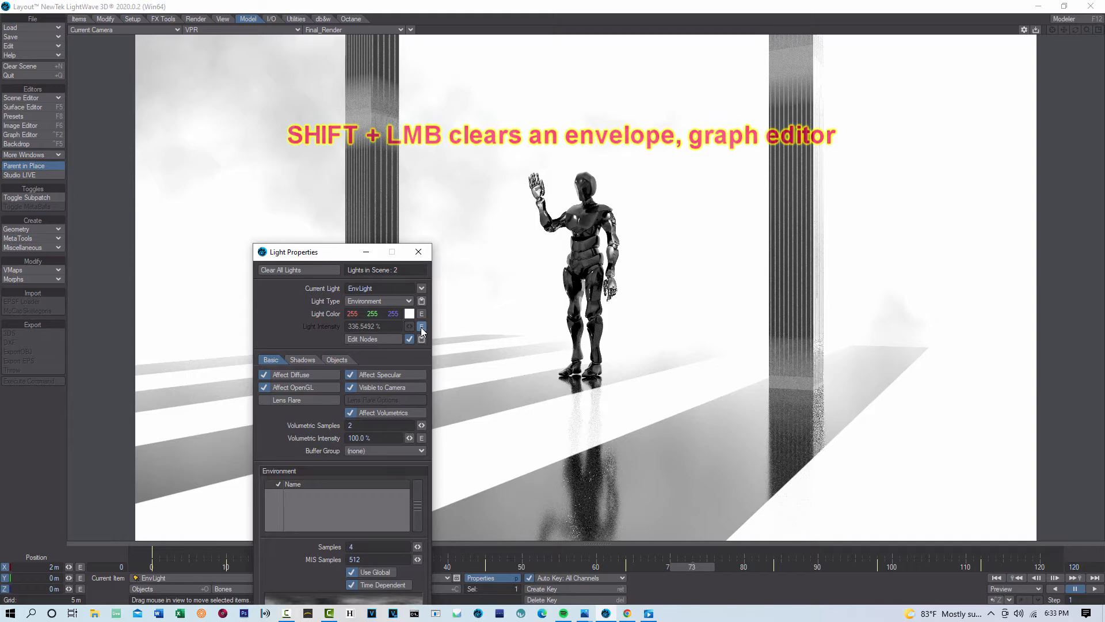
pyautogui.keyDown('shift'); pyautogui.click(421, 327); pyautogui.keyUp('shift')
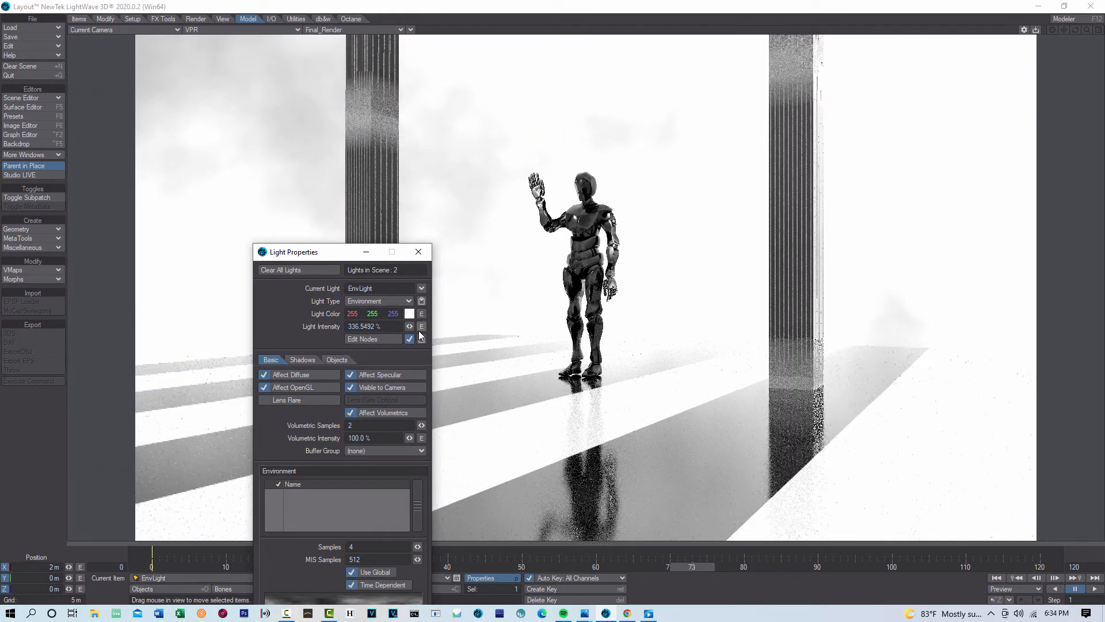
# Clear the intensity envelope of the distant light named Light and play the animation to check the lighting.
pyautogui.click(422, 289)
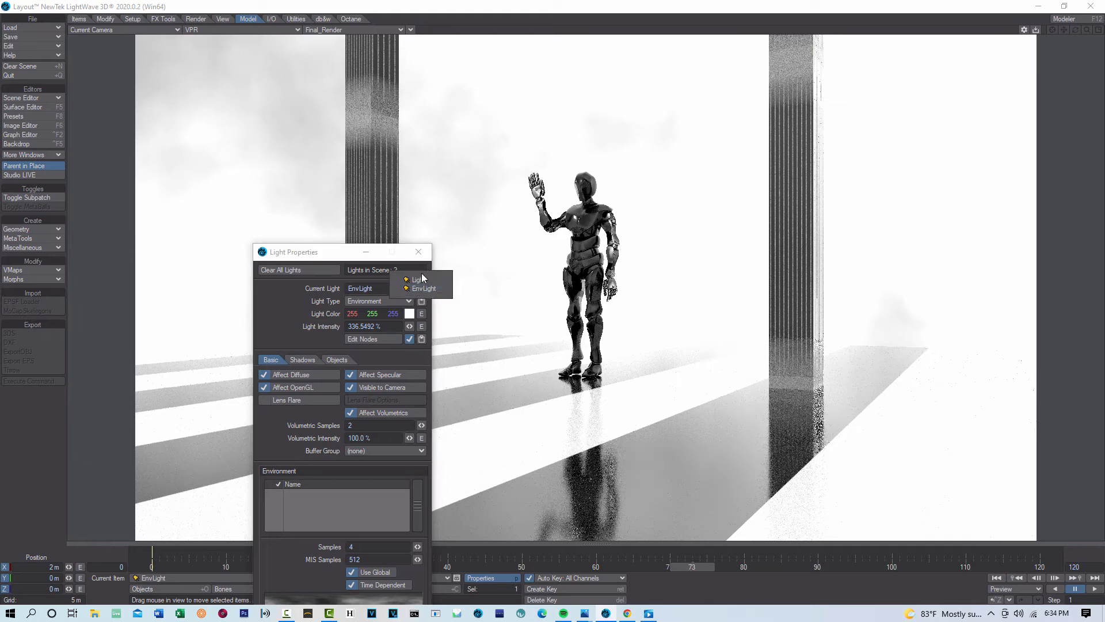
pyautogui.click(417, 280)
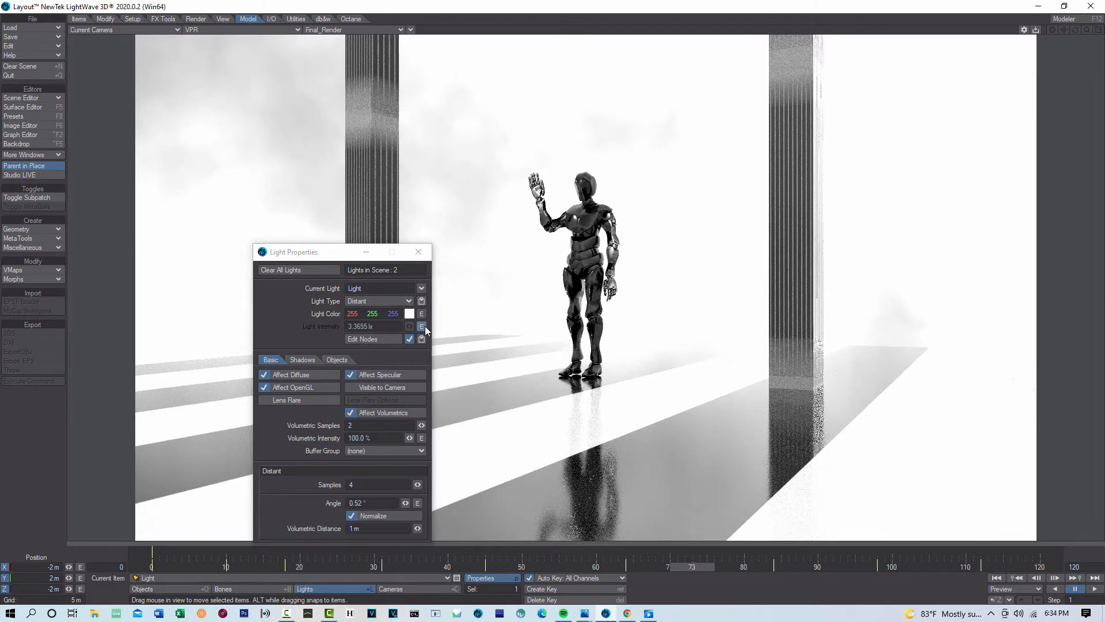
pyautogui.keyDown('shift'); pyautogui.click(422, 327); pyautogui.keyUp('shift')
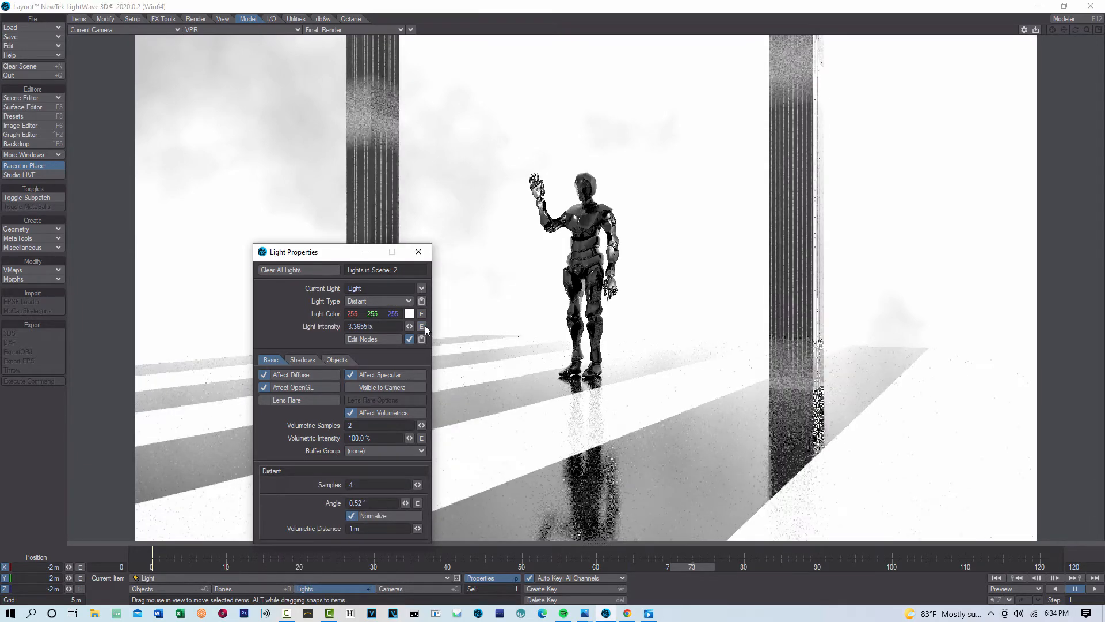
pyautogui.click(365, 252)
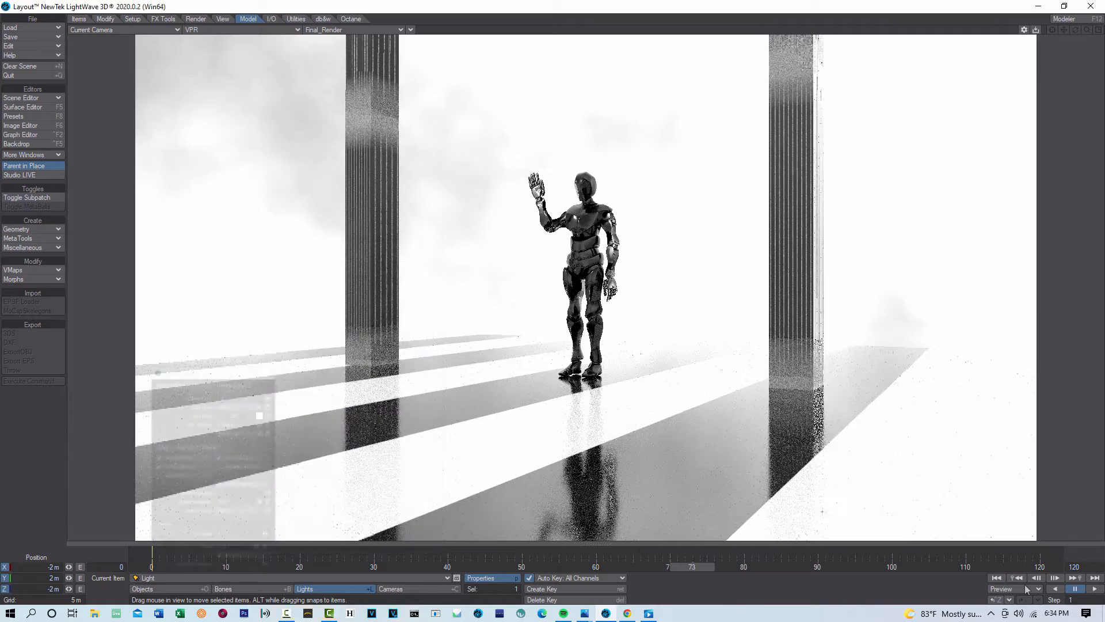
pyautogui.click(1094, 589)
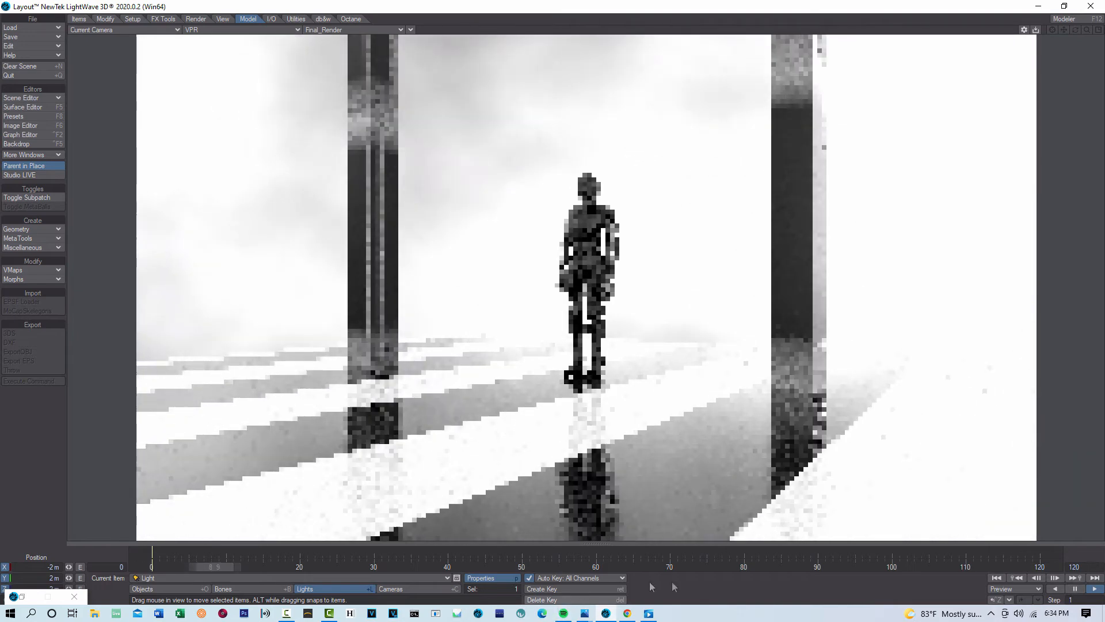
pyautogui.click(1076, 590)
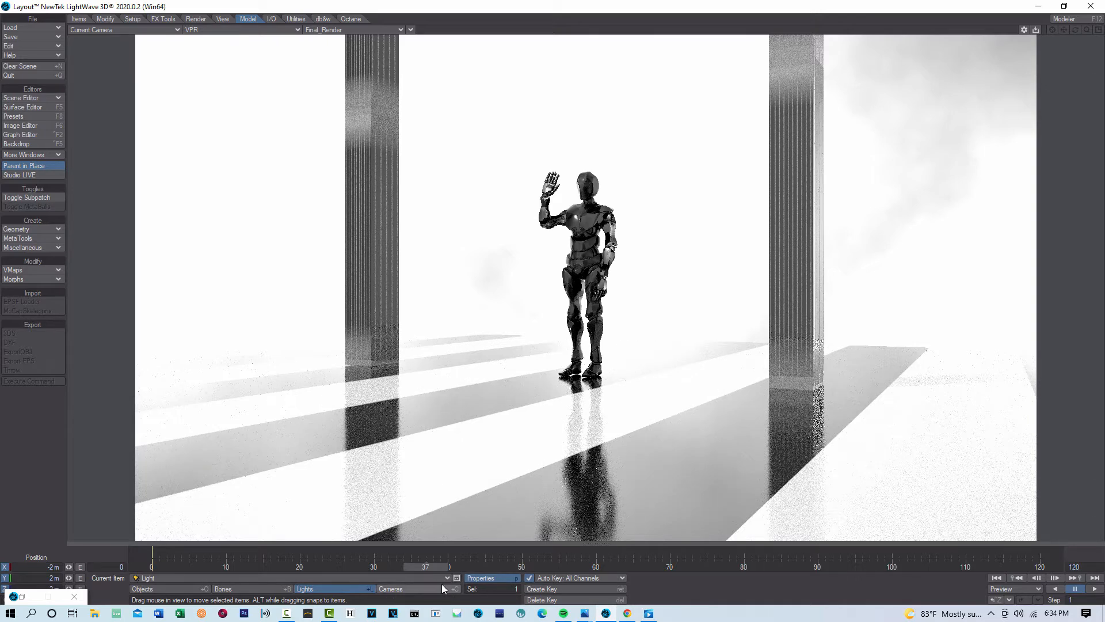
# Create an intensity envelope for the distant light and open it in a maximized Graph Editor.
pyautogui.click(502, 578)
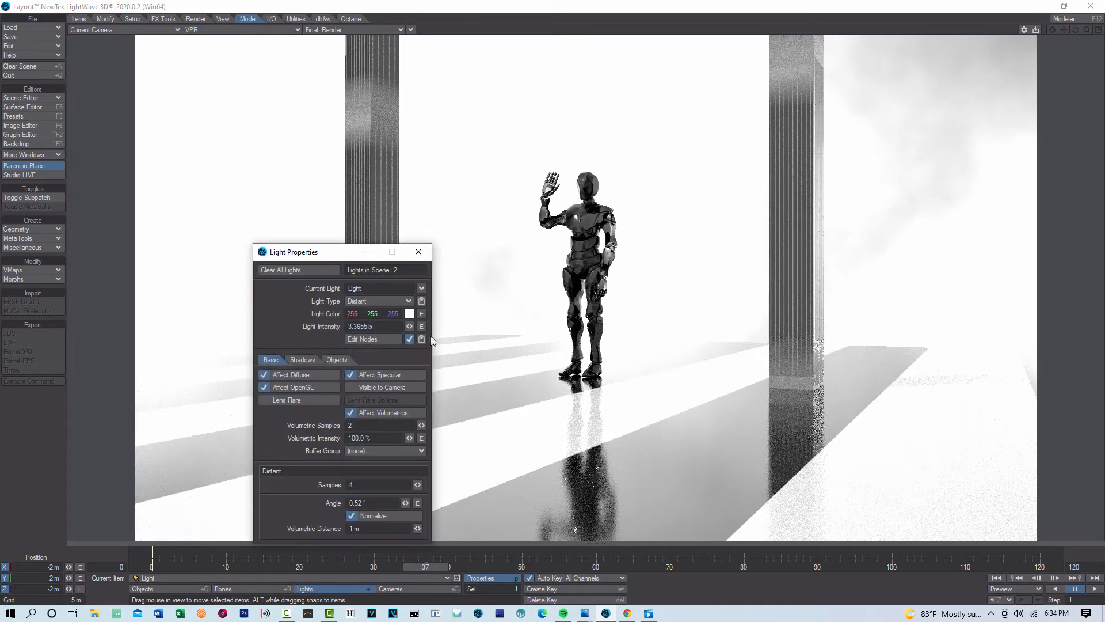
pyautogui.click(422, 327)
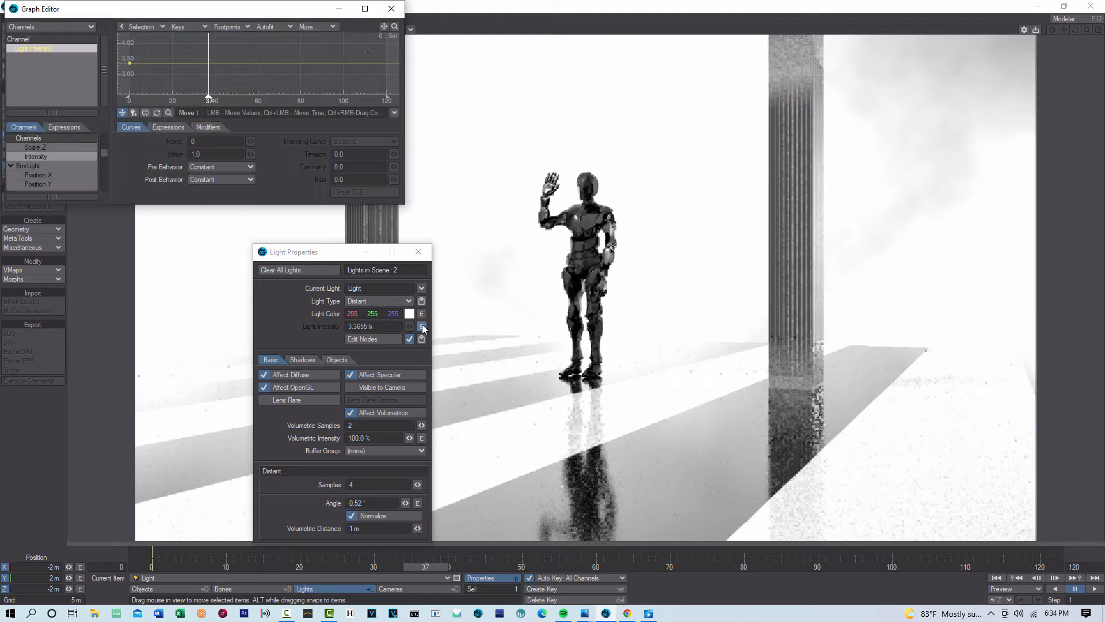
pyautogui.doubleClick(366, 10)
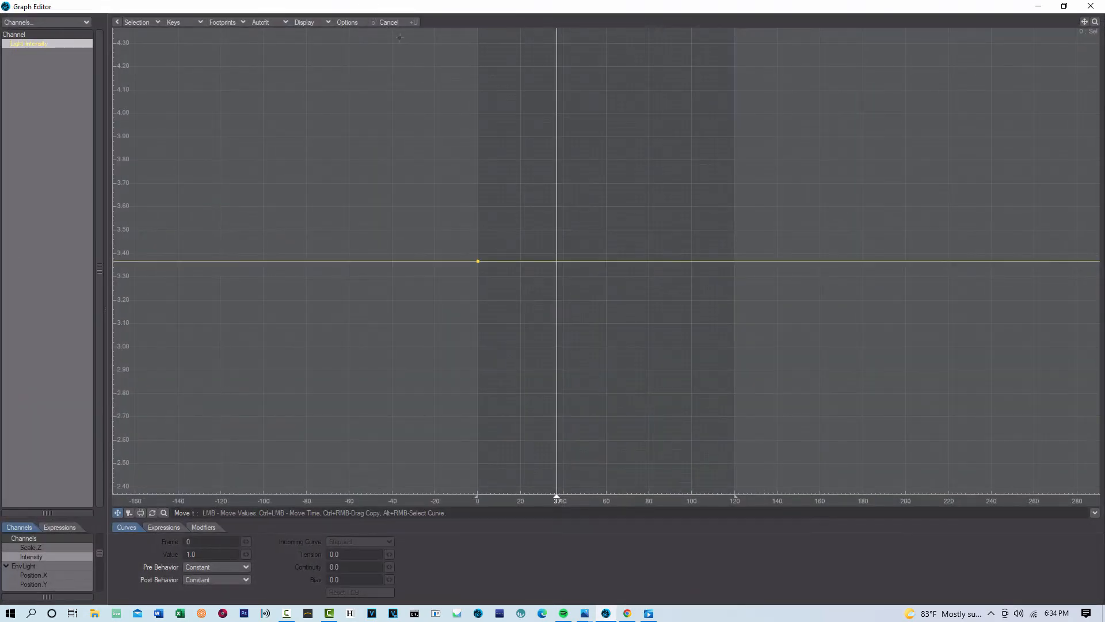
# Select the intensity curve's key at frame 0 and create another key at frame 37 with value 3.36549.
pyautogui.moveTo(478, 262)
pyautogui.click(478, 261)
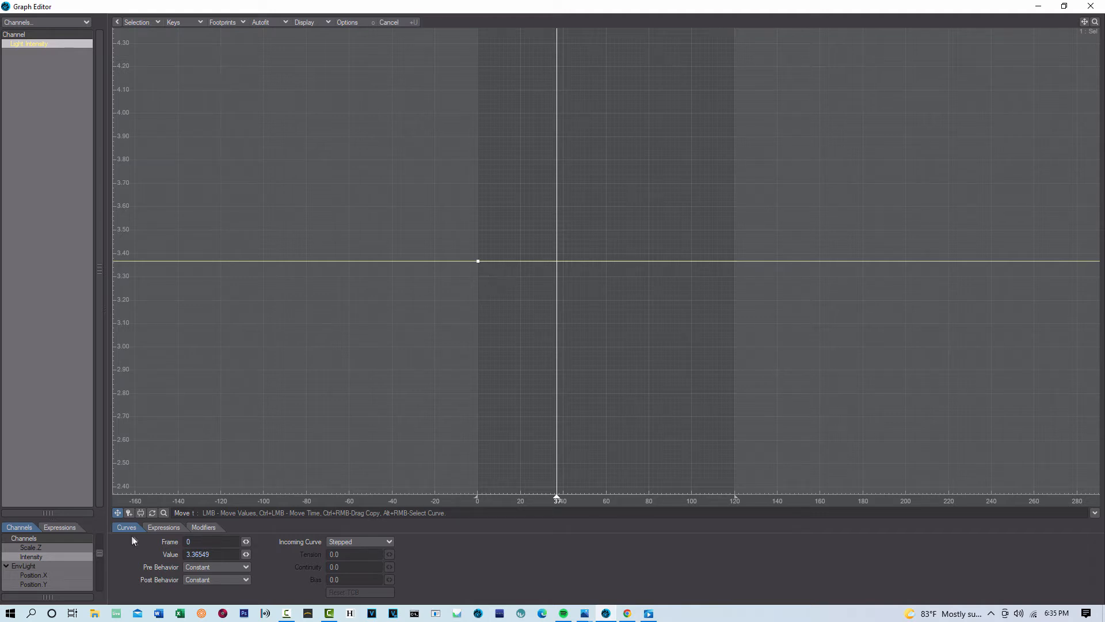
pyautogui.click(83, 542)
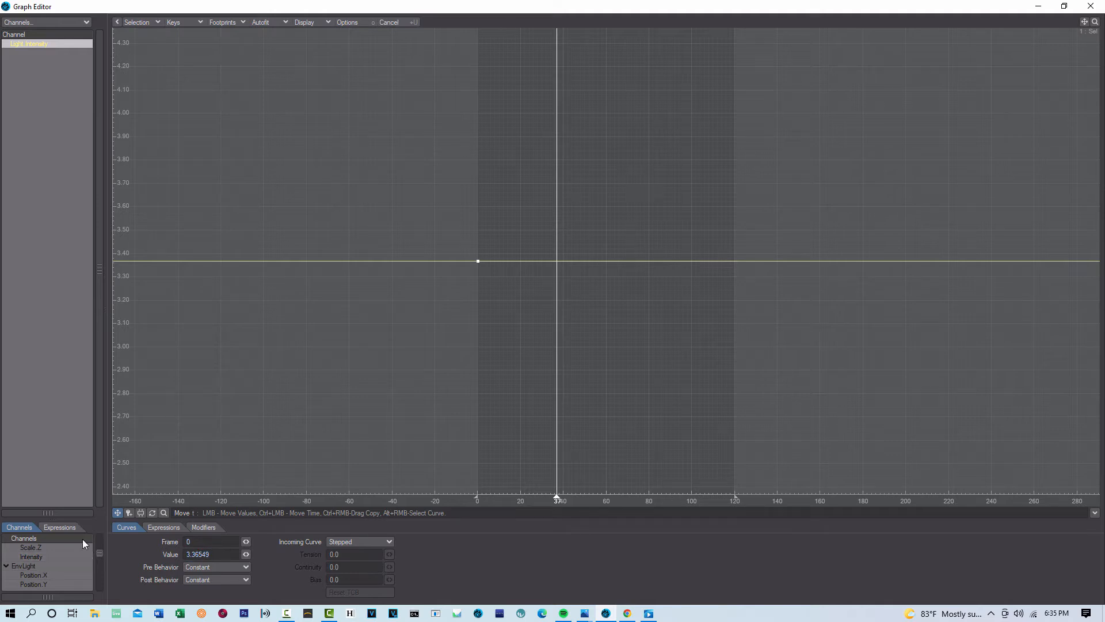
pyautogui.press('Return')
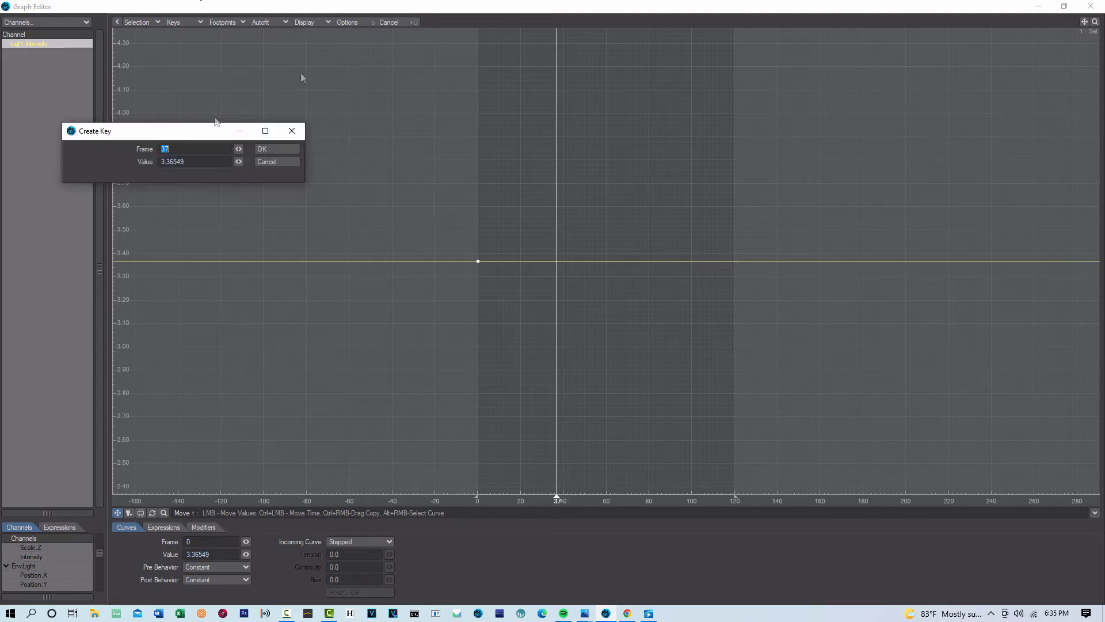
pyautogui.click(276, 150)
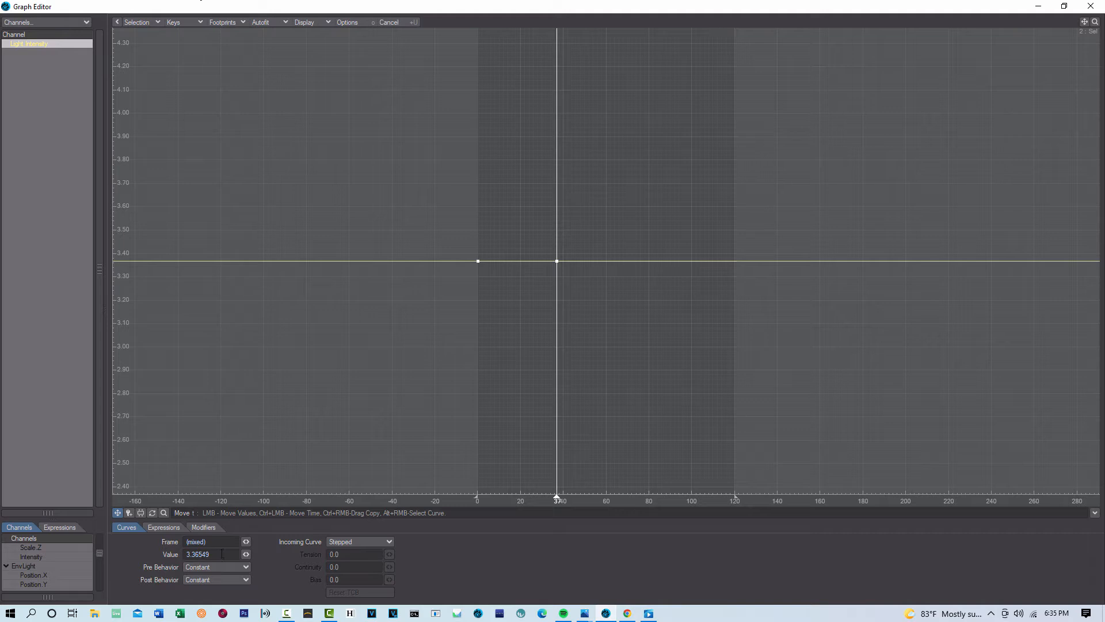
# Delete both intensity keys and add a new one at frame 0 with value 0, fitting the graph to it.
pyautogui.moveTo(557, 261)
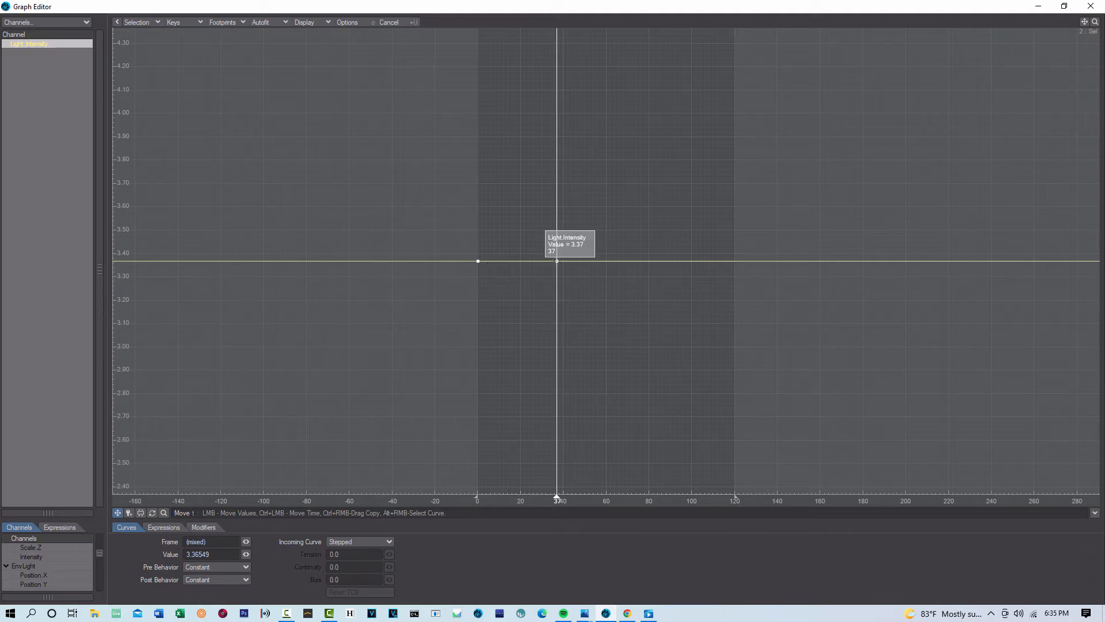
pyautogui.press('Delete')
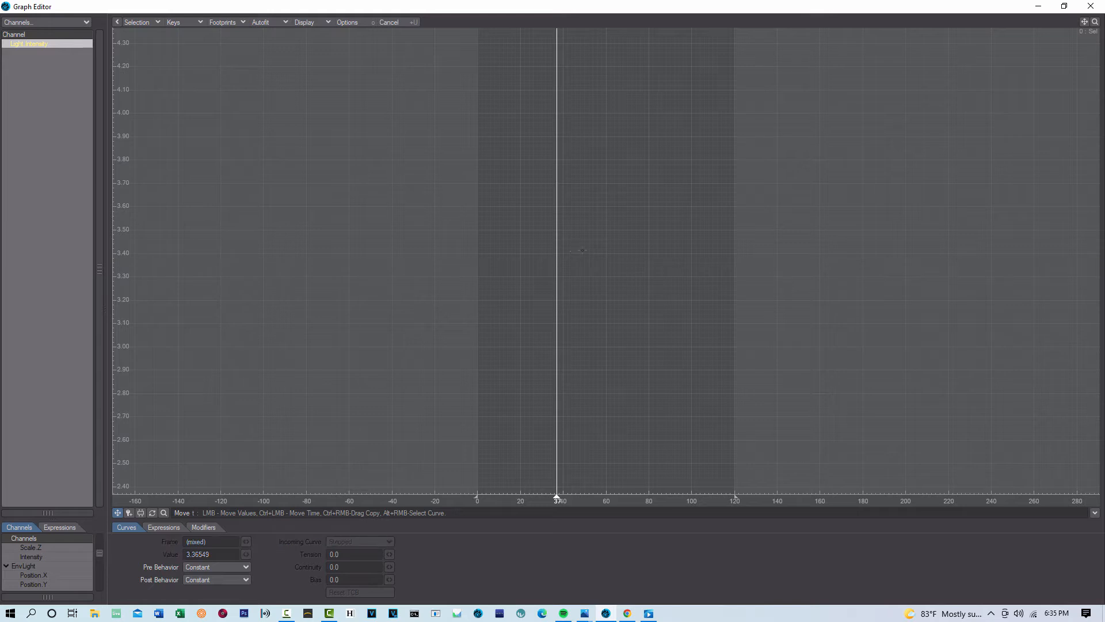
pyautogui.click(130, 513)
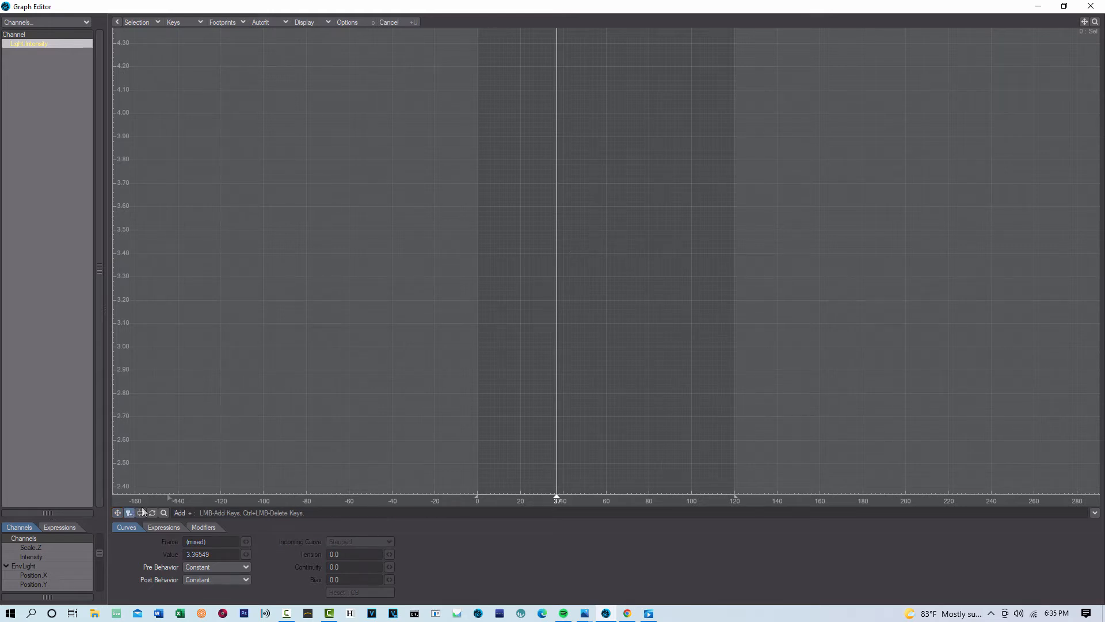
pyautogui.click(481, 429)
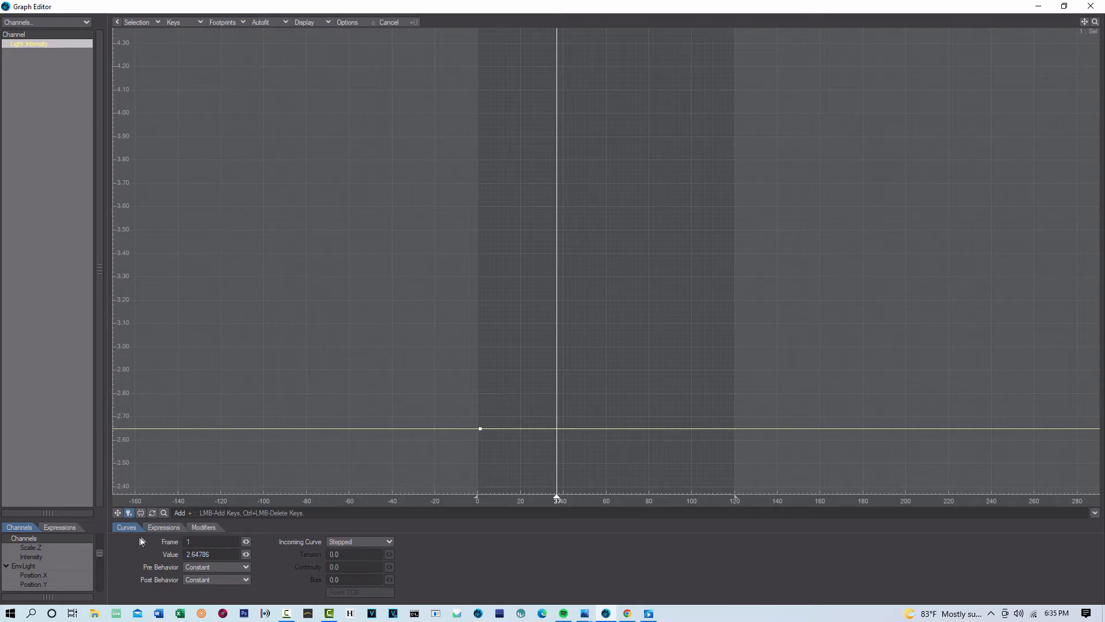
pyautogui.click(228, 544)
pyautogui.press('BackSpace')
pyautogui.write('0')
pyautogui.press('Tab')
pyautogui.write('0')
pyautogui.press('Return')
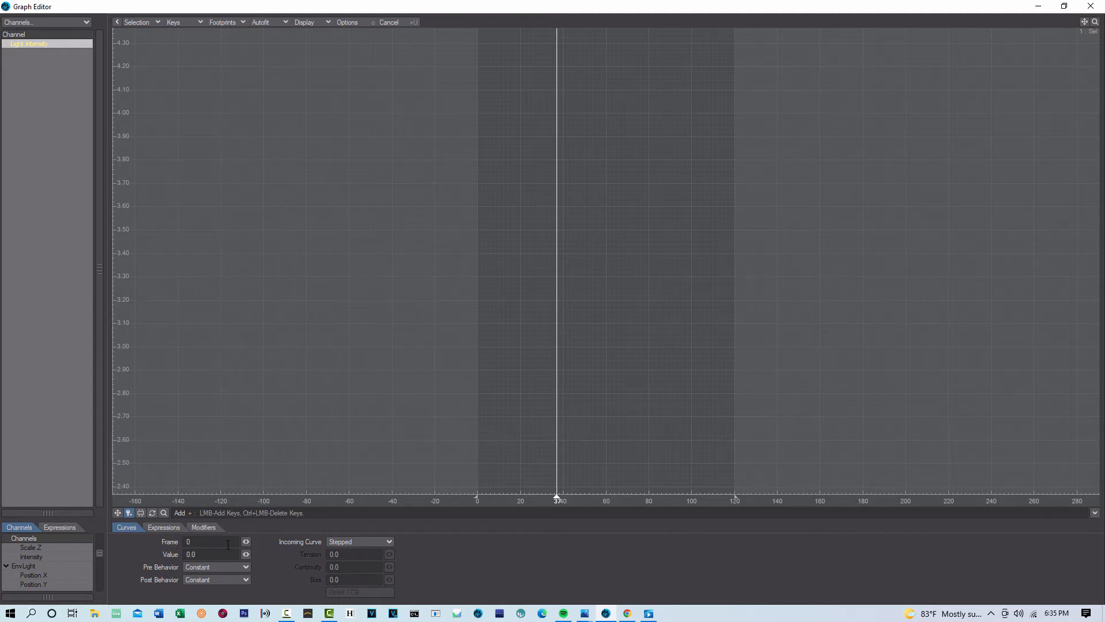
pyautogui.press('a')
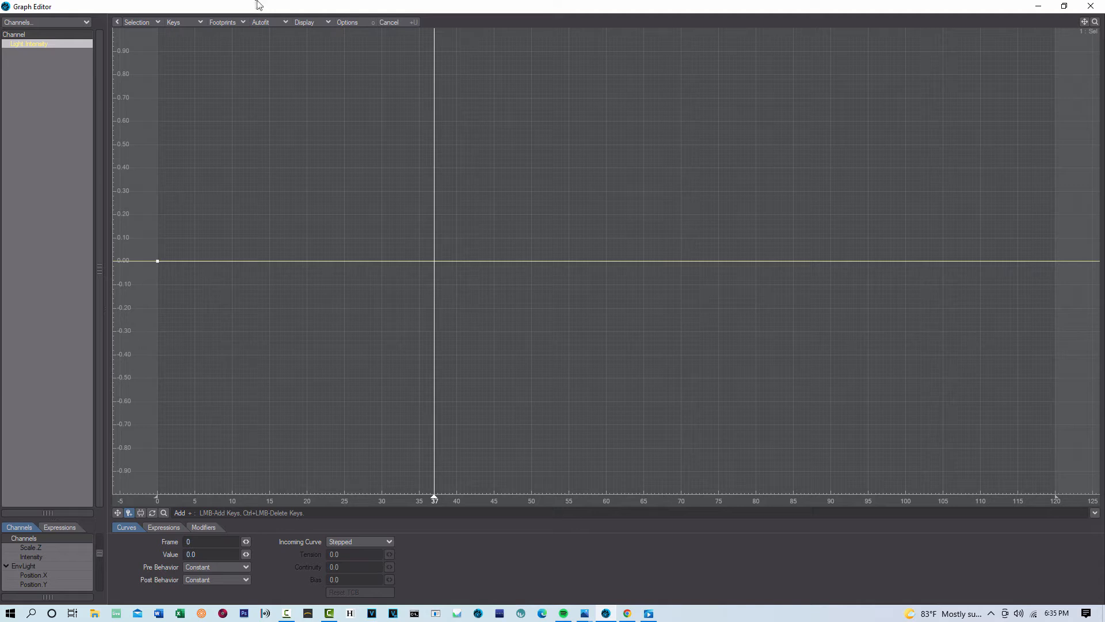
# Check the Default Incoming Curve setting in the Graph Editor options and close the dialog.
pyautogui.click(369, 22)
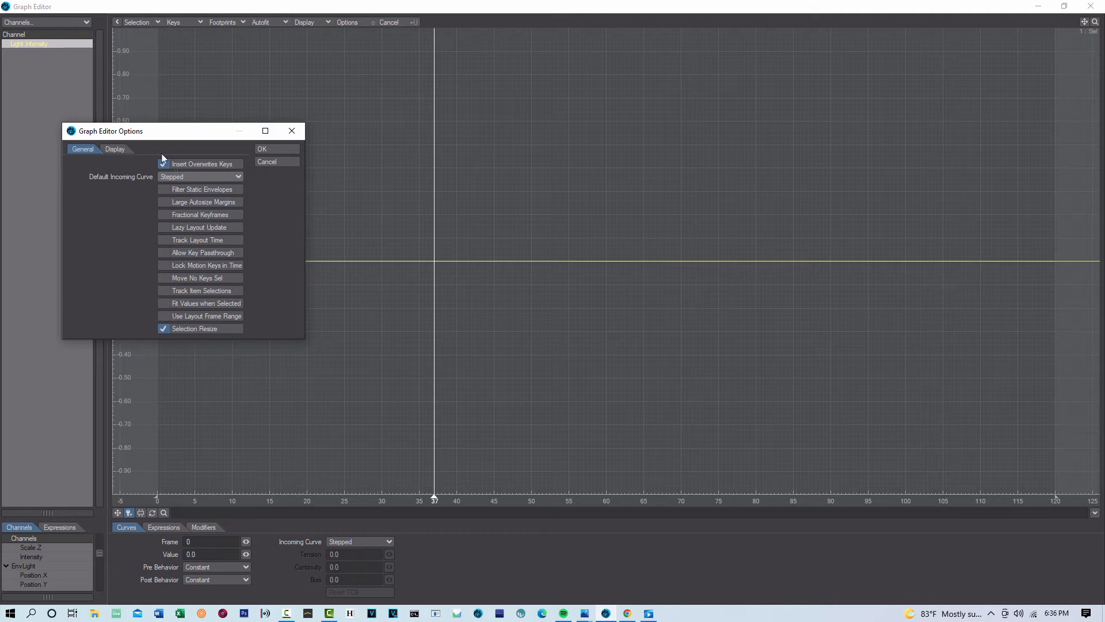
pyautogui.click(233, 176)
pyautogui.click(231, 141)
pyautogui.click(291, 132)
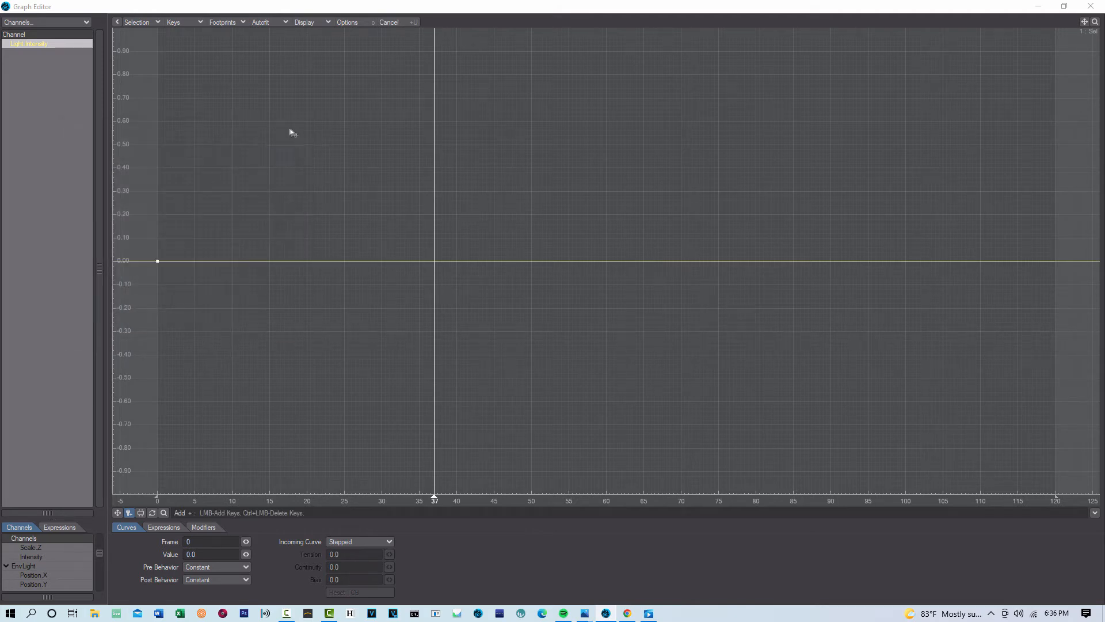
# Add an intensity key at frame 11 with a value of about 2.4 and set its incoming curve to TCB Spline.
pyautogui.scroll(-3, 190, 138)
pyautogui.scroll(-5, 674, 161)
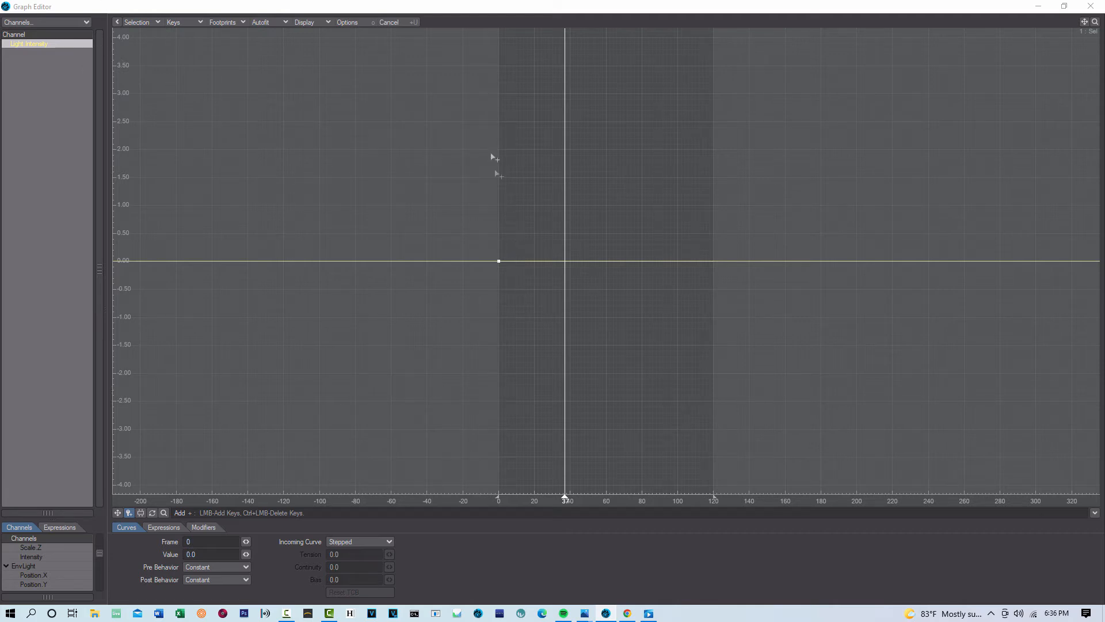
pyautogui.click(519, 127)
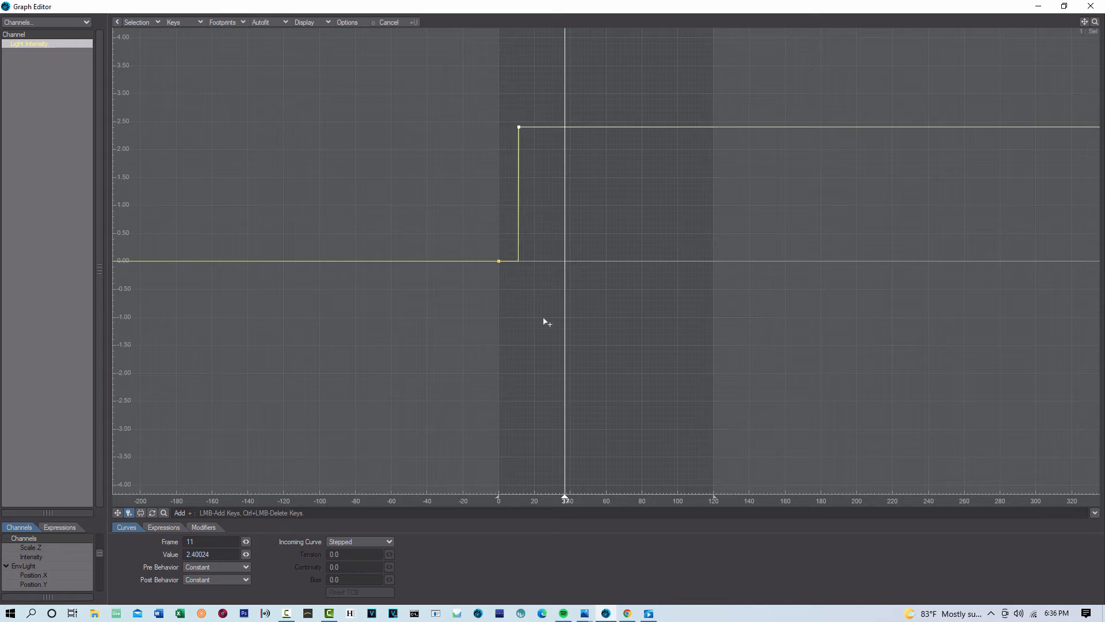
pyautogui.rightClick(519, 129)
pyautogui.click(518, 188)
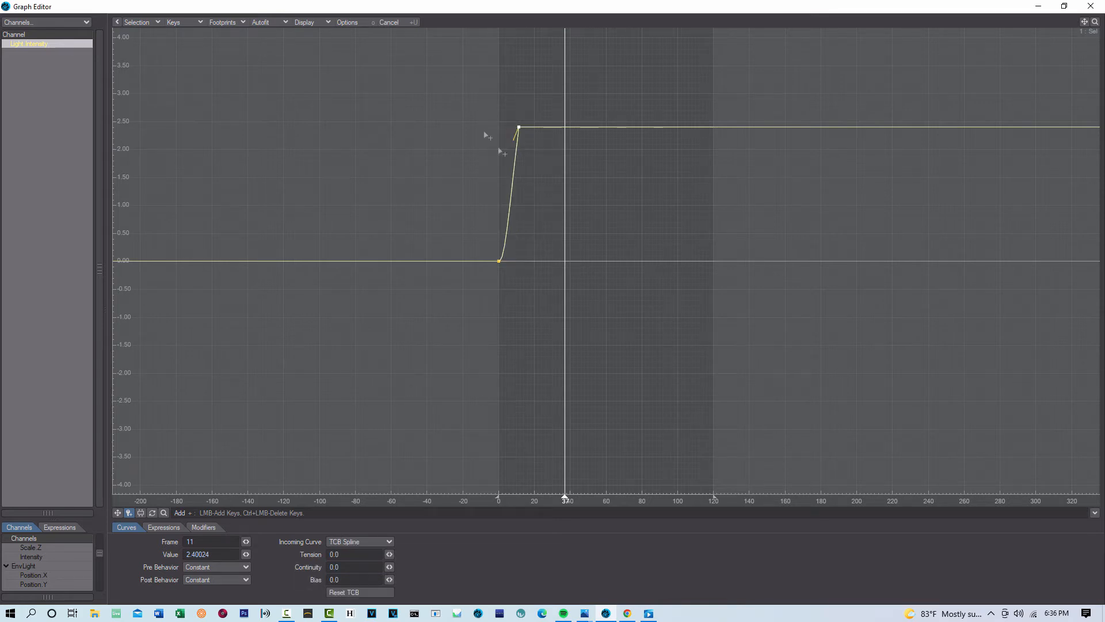
# Set the Default Incoming Curve in the Graph Editor options to TCB Spline and accept the change.
pyautogui.click(347, 22)
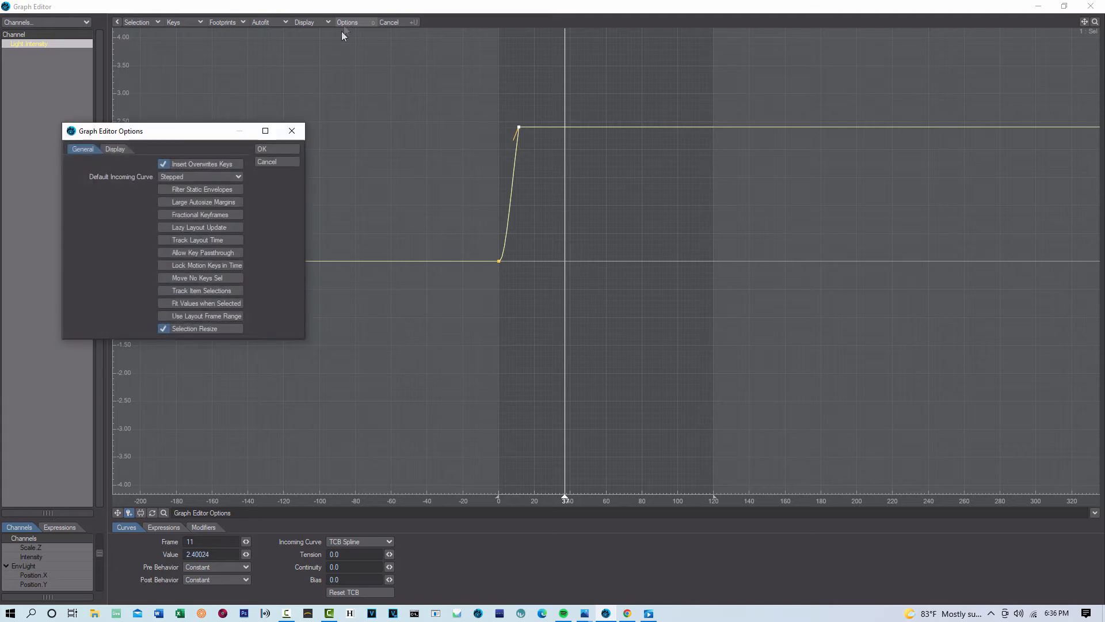
pyautogui.click(235, 180)
pyautogui.click(213, 143)
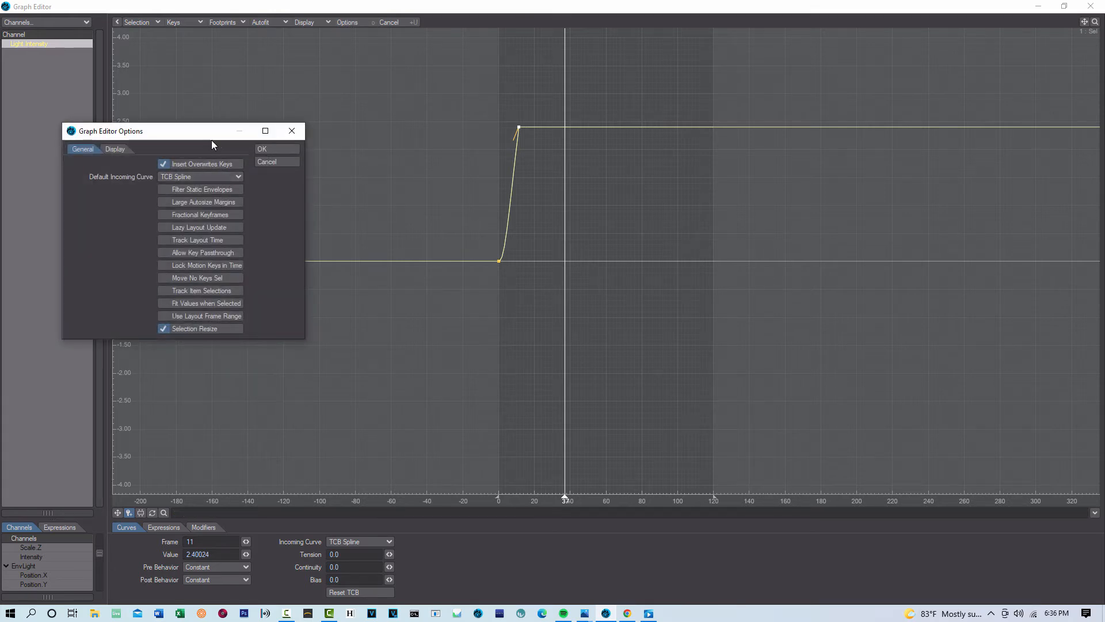
pyautogui.doubleClick(276, 148)
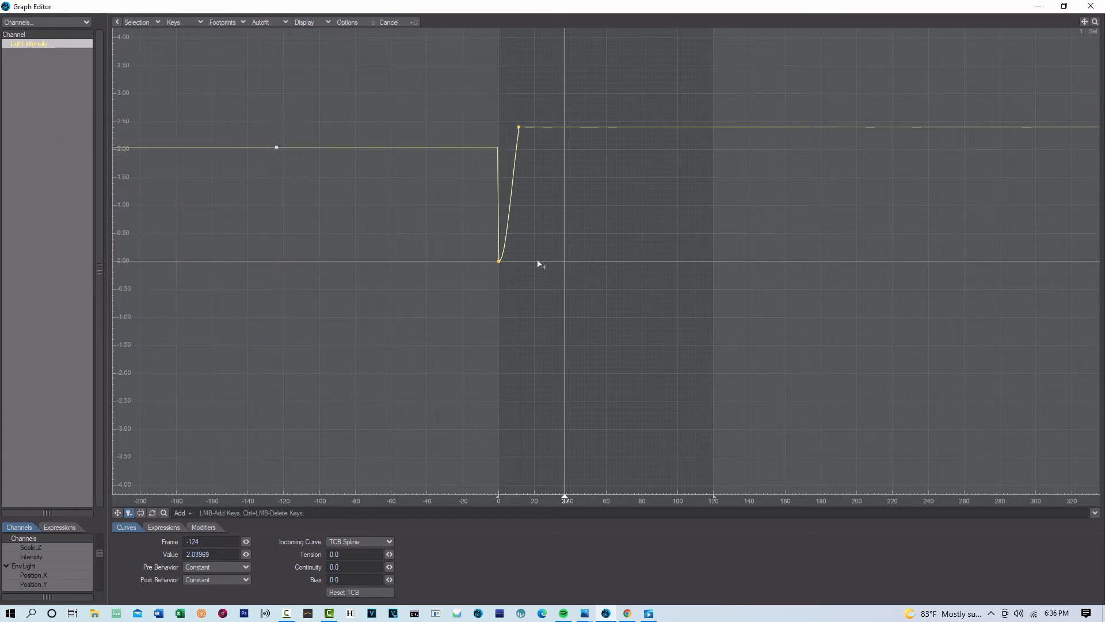
# Add nine intensity keys alternating low and high from frame 17 to frame 156, with values between about -1.7 and 3.3.
pyautogui.click(529, 317)
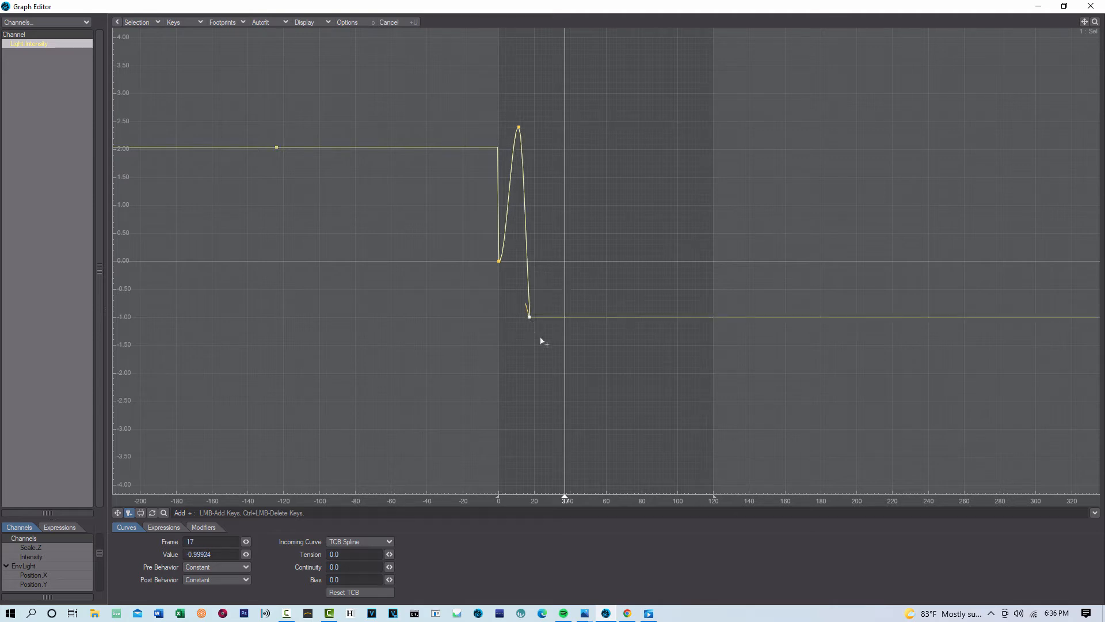
pyautogui.click(553, 177)
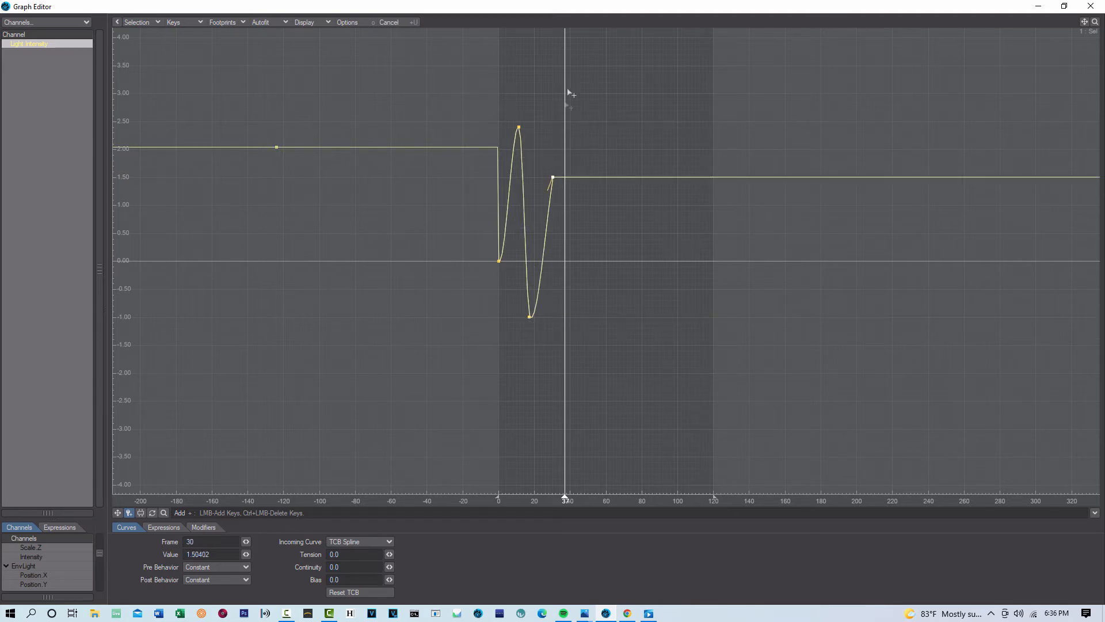
pyautogui.click(574, 345)
pyautogui.click(578, 93)
pyautogui.click(628, 356)
pyautogui.click(640, 86)
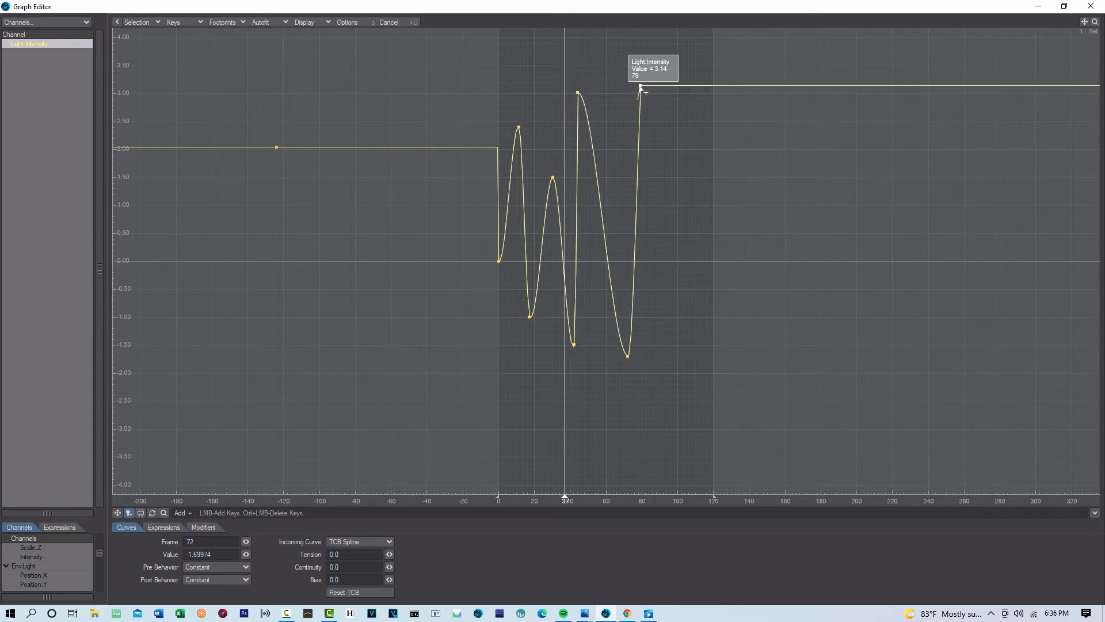
pyautogui.click(682, 323)
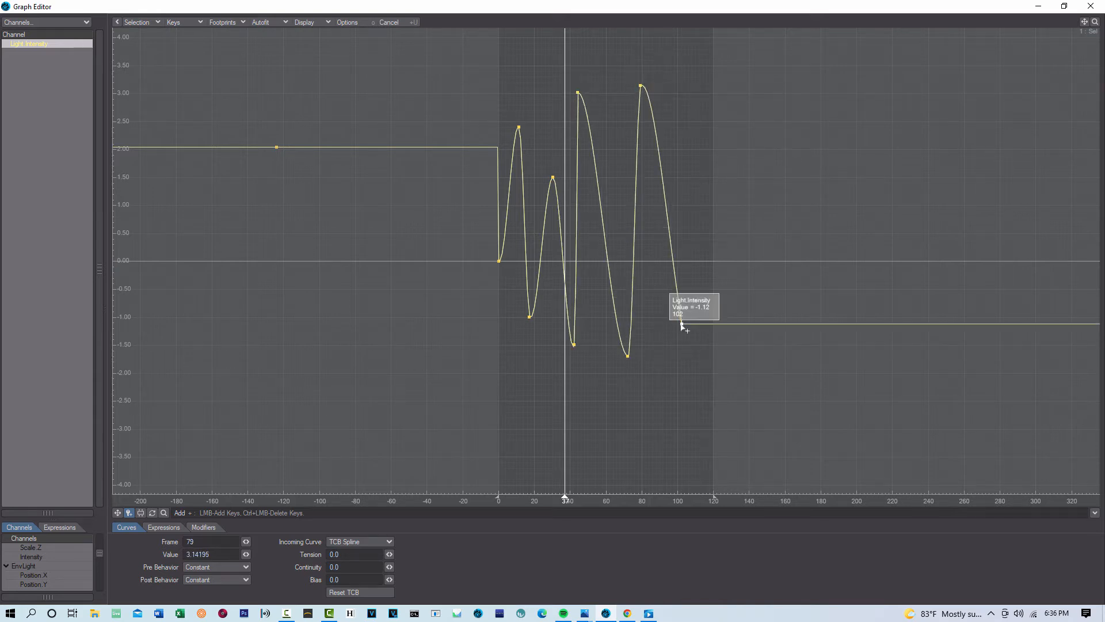
pyautogui.click(699, 78)
pyautogui.click(779, 346)
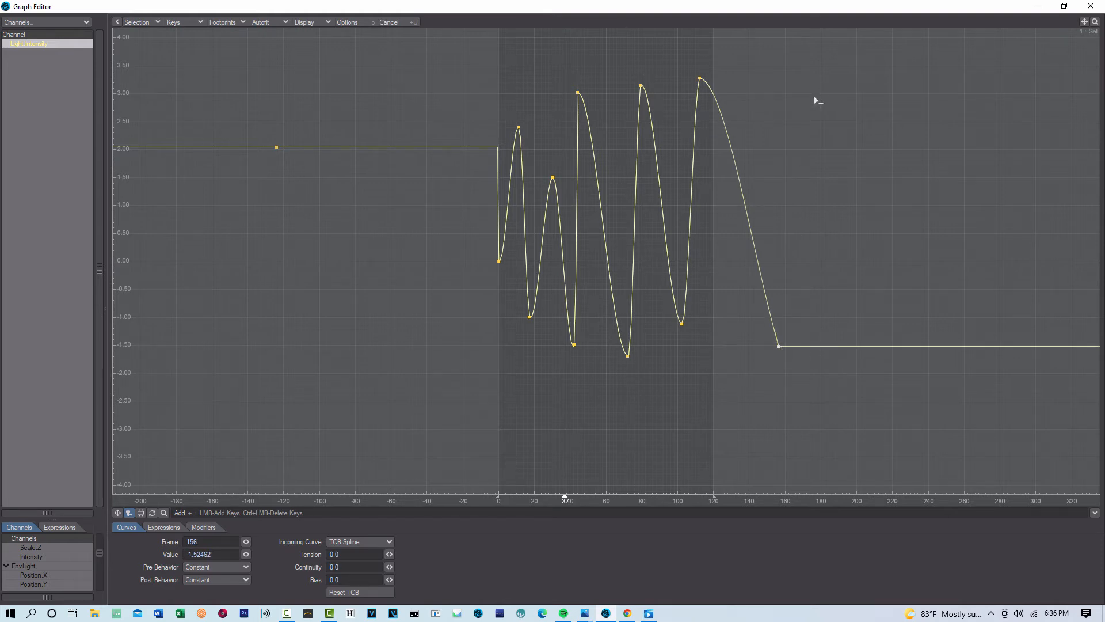
# Select the stray intensity key at frame -124 and delete it.
pyautogui.click(117, 512)
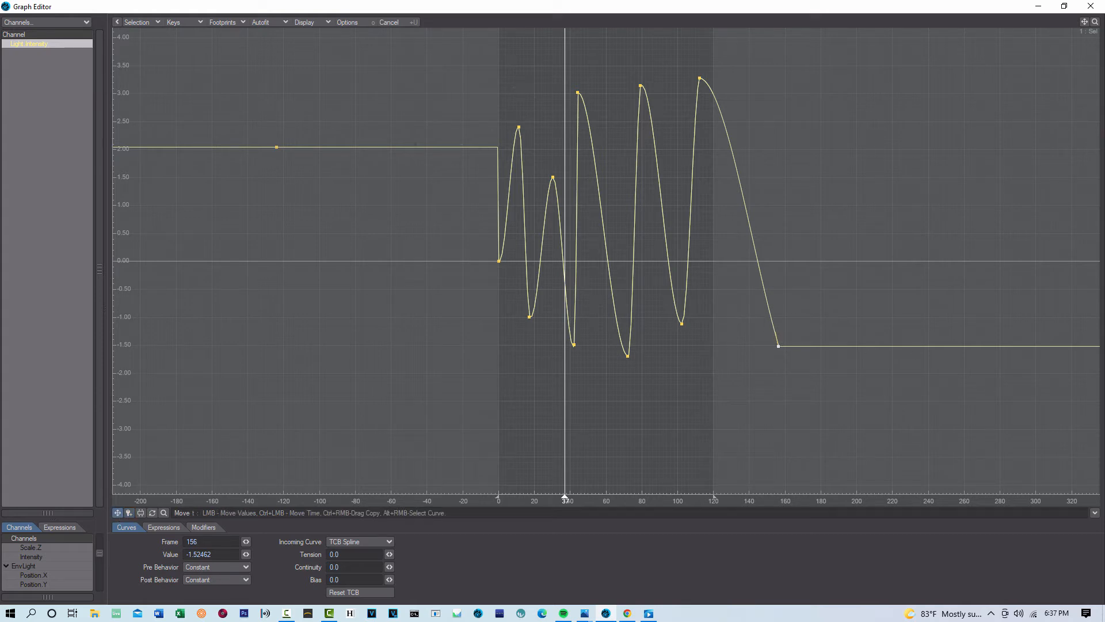
pyautogui.moveTo(277, 147)
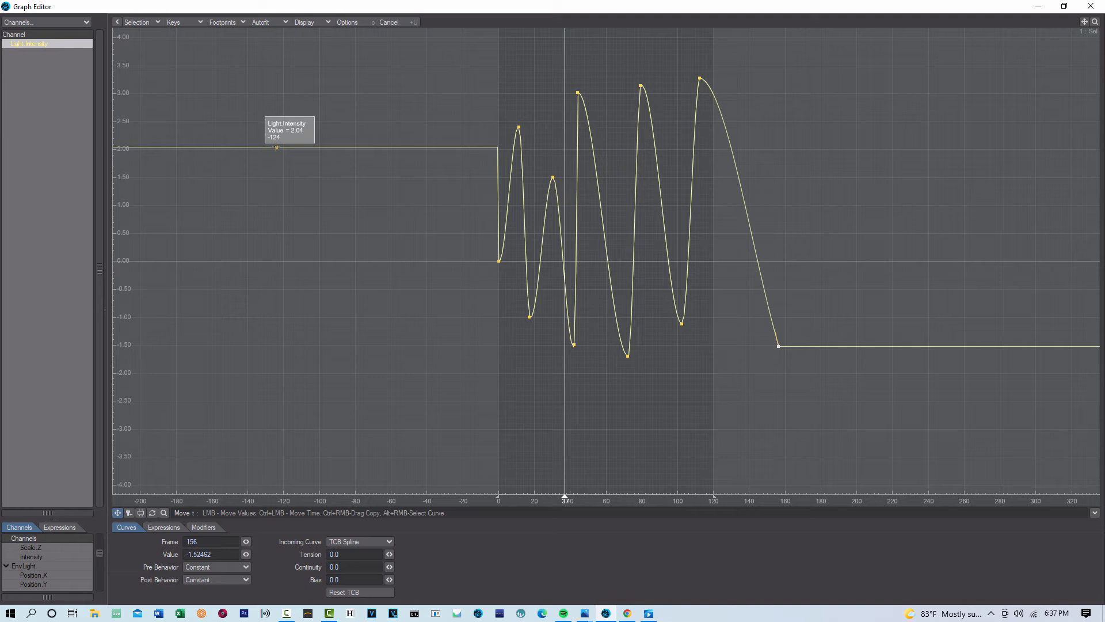
pyautogui.click(276, 147)
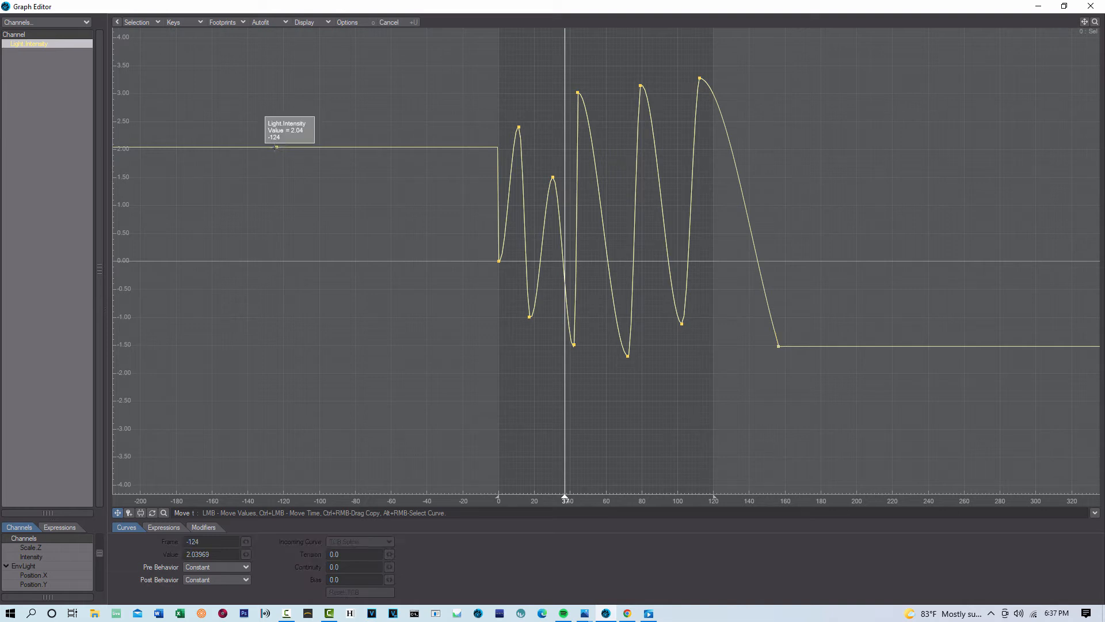
pyautogui.moveTo(268, 134); pyautogui.dragTo(282, 162, button='right')
pyautogui.press('Delete')
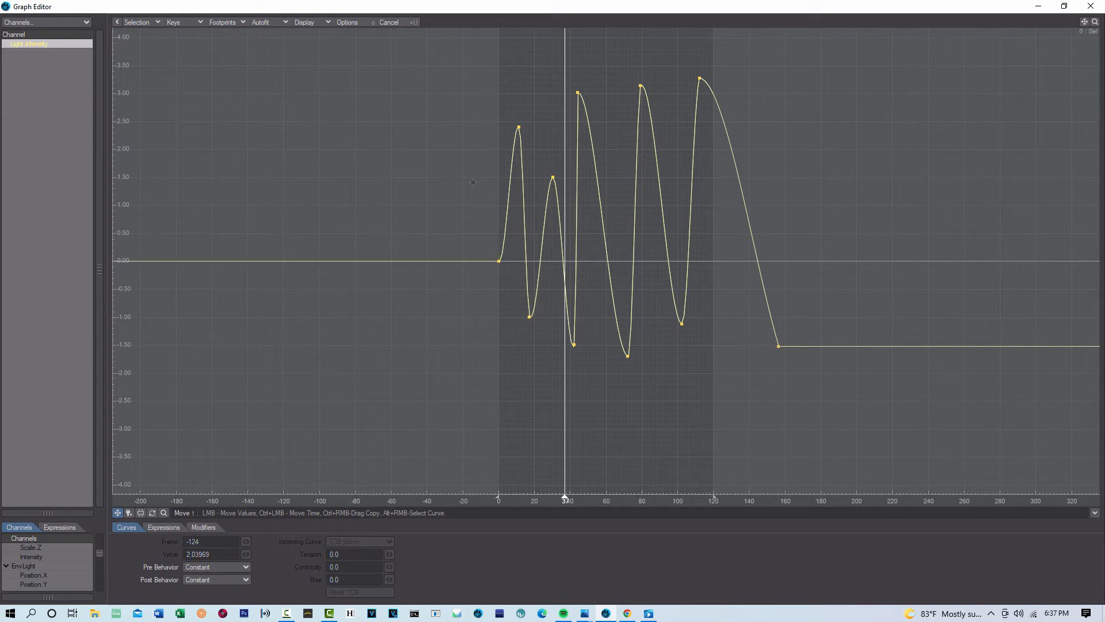
pyautogui.moveTo(577, 93)
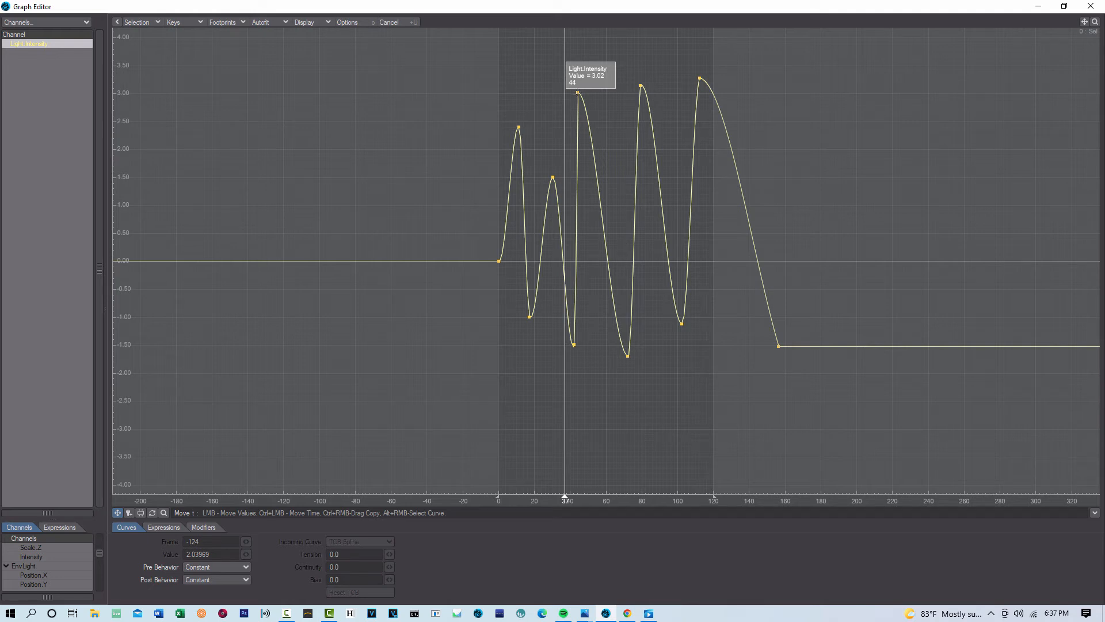
pyautogui.click(577, 93)
pyautogui.rightClick(577, 93)
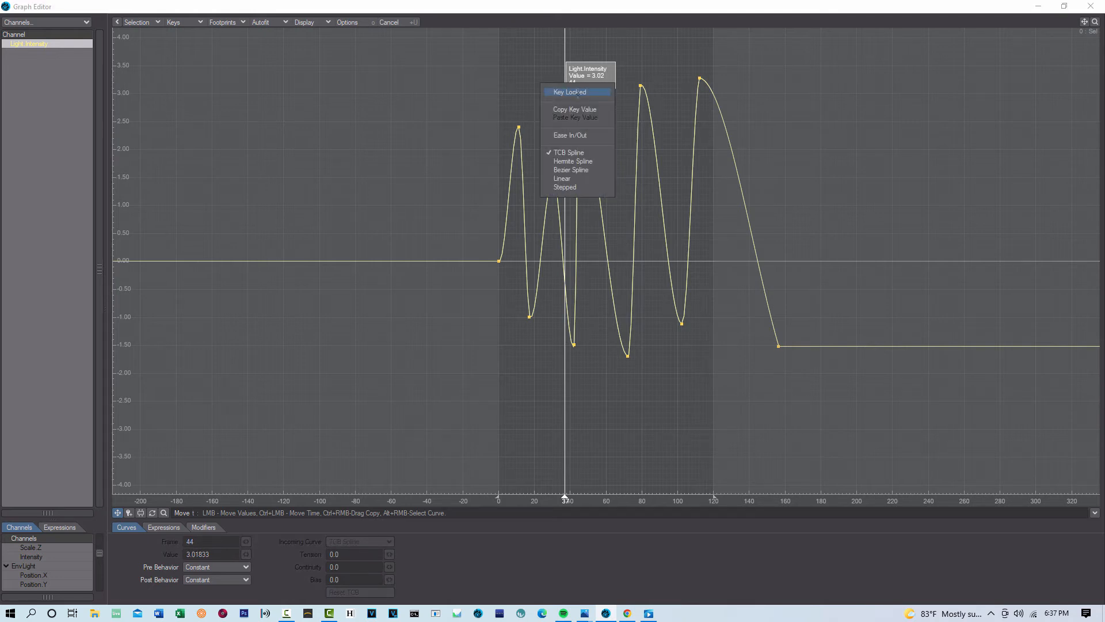
pyautogui.click(247, 153)
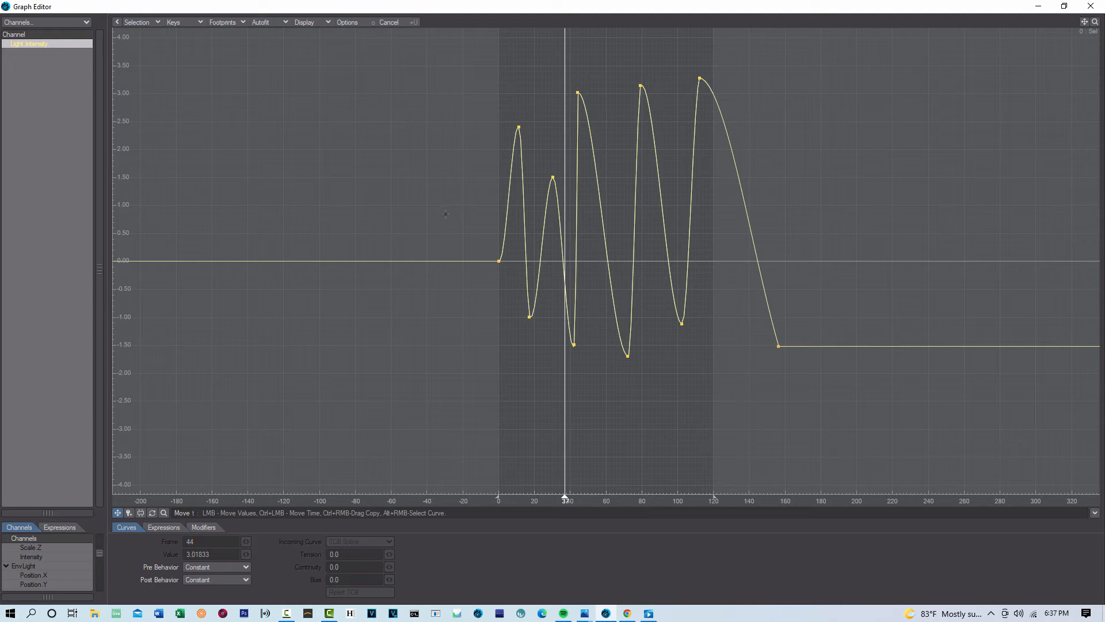
# Select all keys of the distant light's intensity curve and add them to the key bin under the name Distant2.
pyautogui.moveTo(425, 56); pyautogui.dragTo(841, 388, button='right')
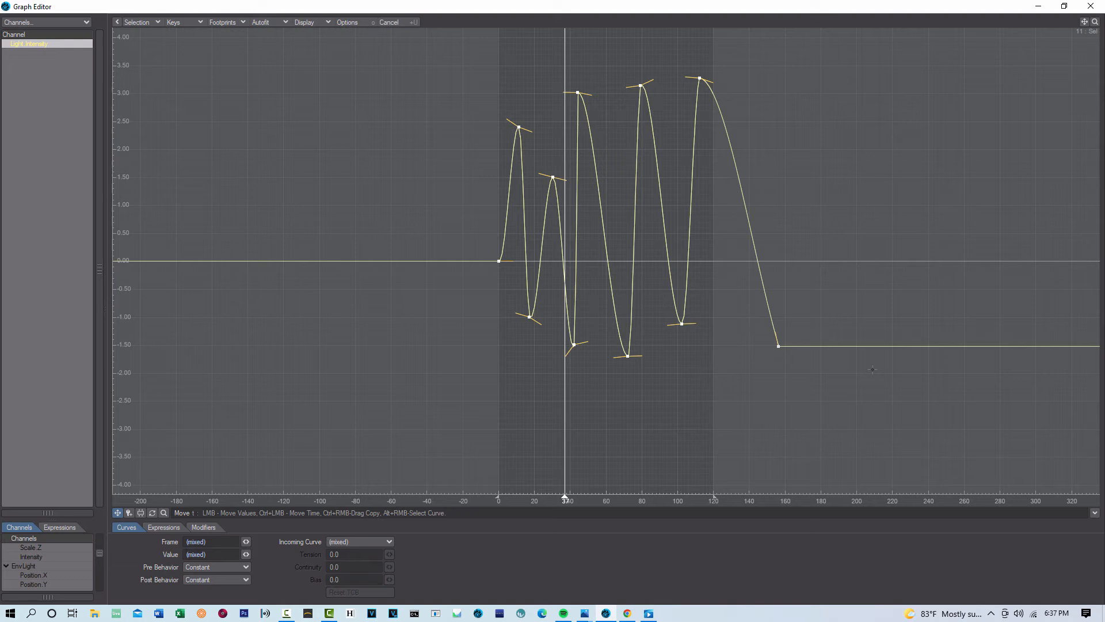
pyautogui.click(202, 21)
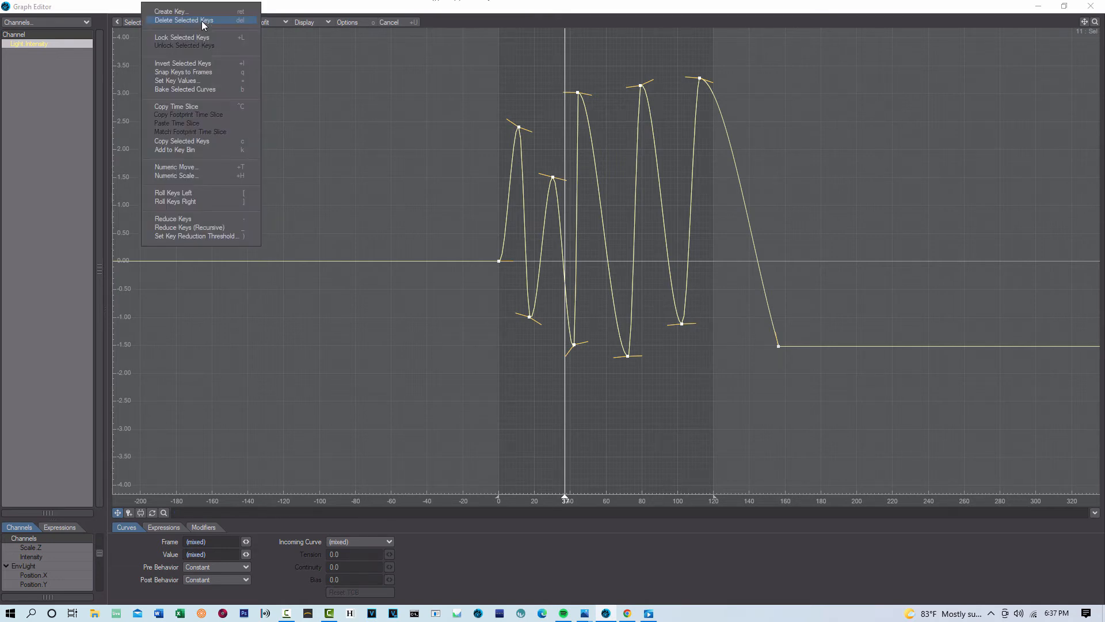
pyautogui.click(206, 142)
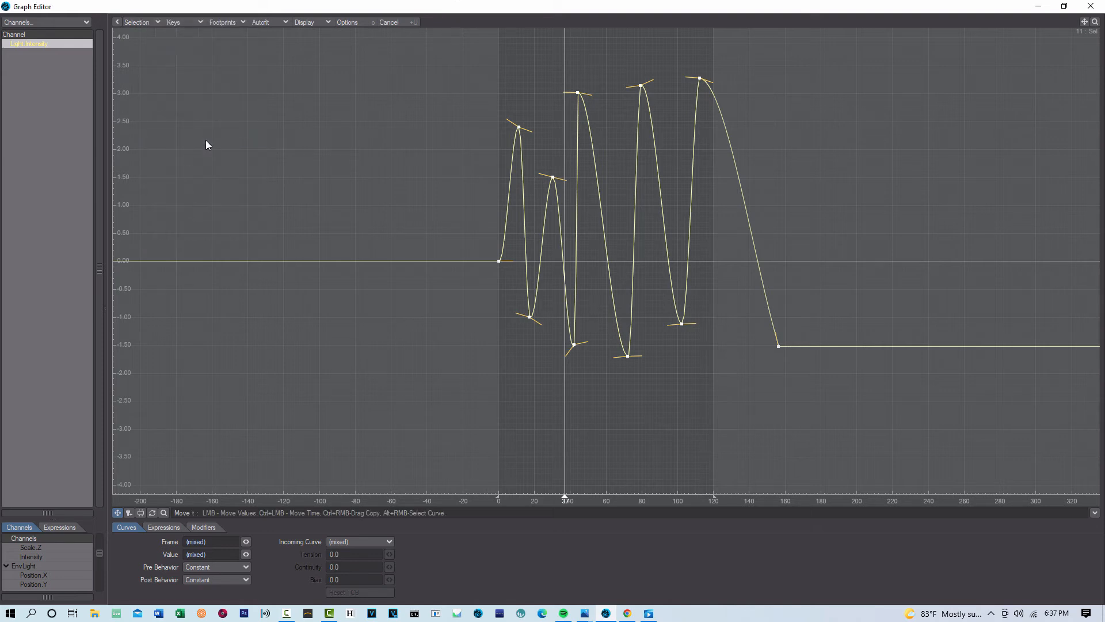
pyautogui.click(198, 21)
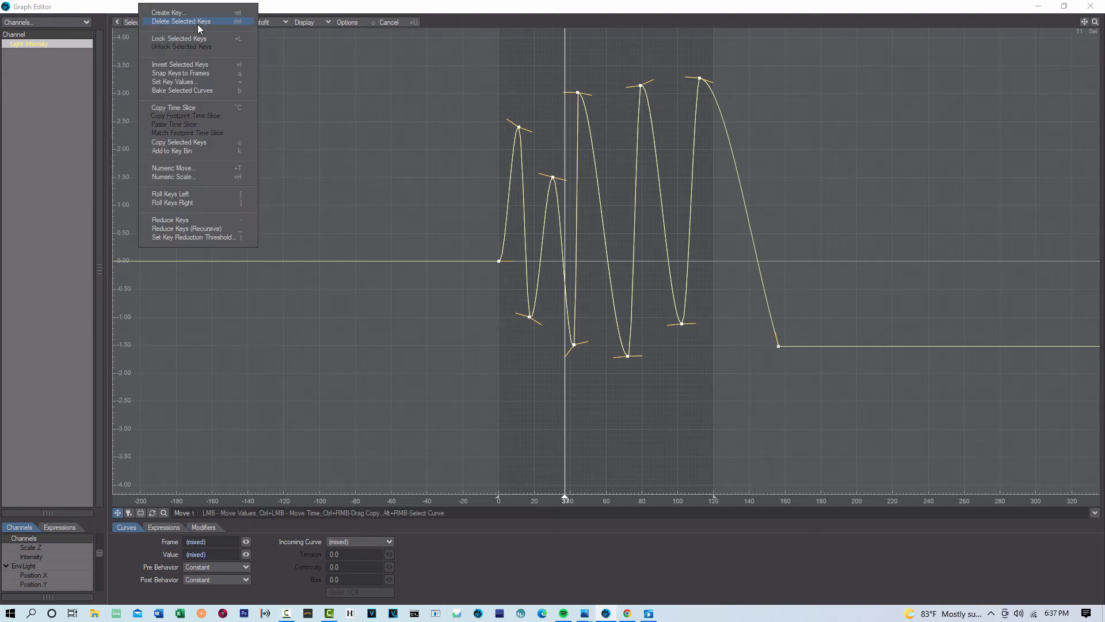
pyautogui.click(198, 151)
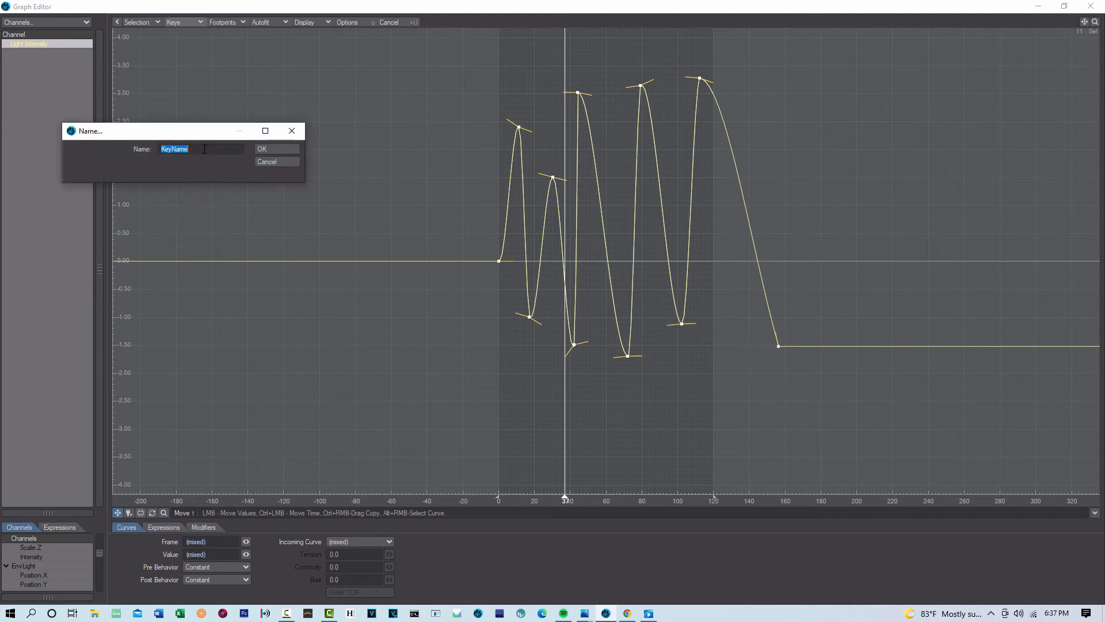
pyautogui.moveTo(204, 148); pyautogui.dragTo(65, 161)
pyautogui.moveTo(211, 149); pyautogui.dragTo(164, 150)
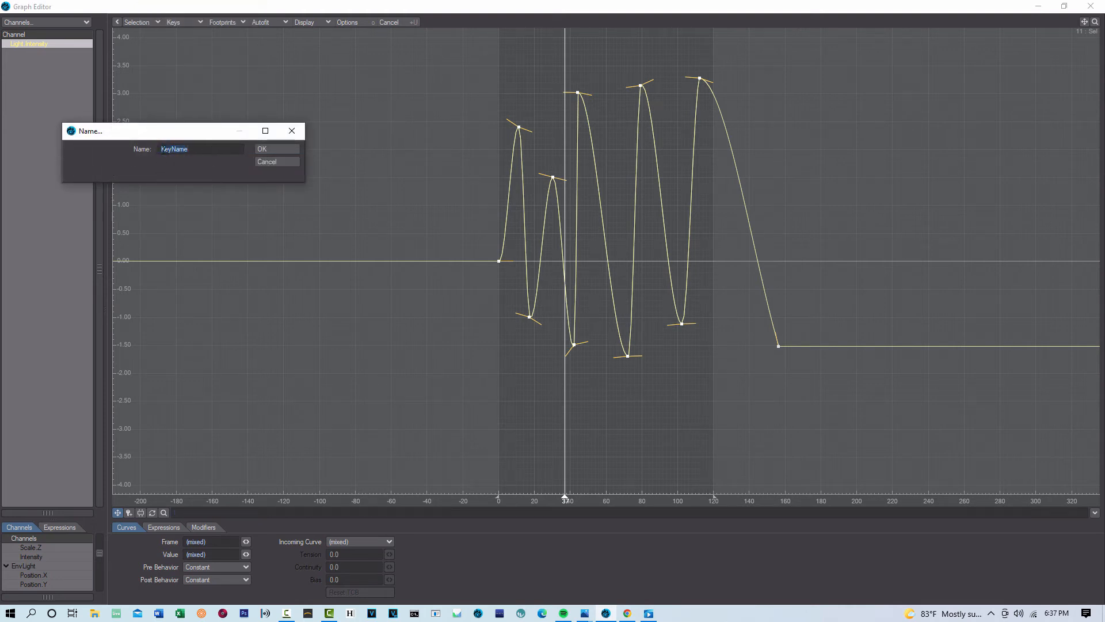
pyautogui.doubleClick(215, 150)
pyautogui.write('Distant')
pyautogui.click(295, 151)
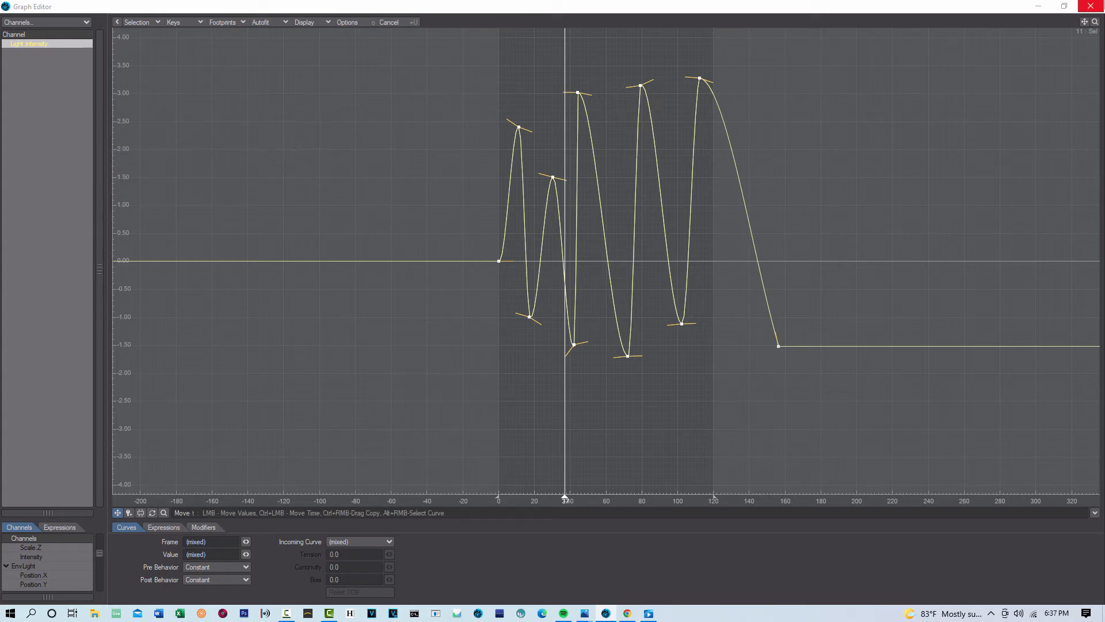
# Make EnvLight the current light in the Light Properties and open its intensity envelope in the Graph Editor.
pyautogui.click(1039, 7)
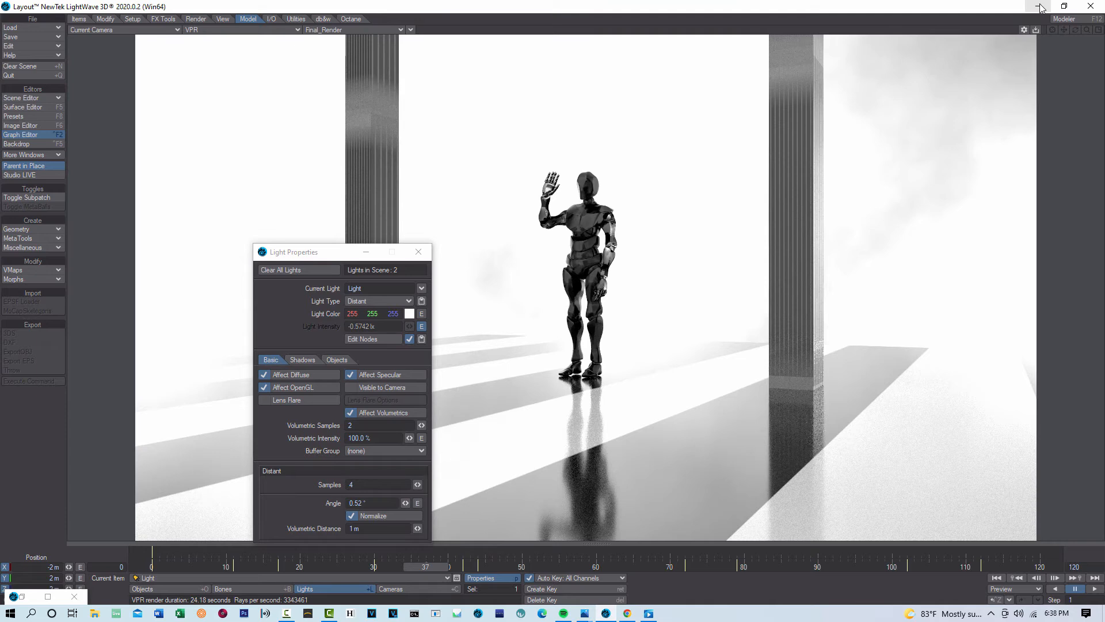
pyautogui.click(422, 288)
pyautogui.click(423, 295)
pyautogui.click(422, 327)
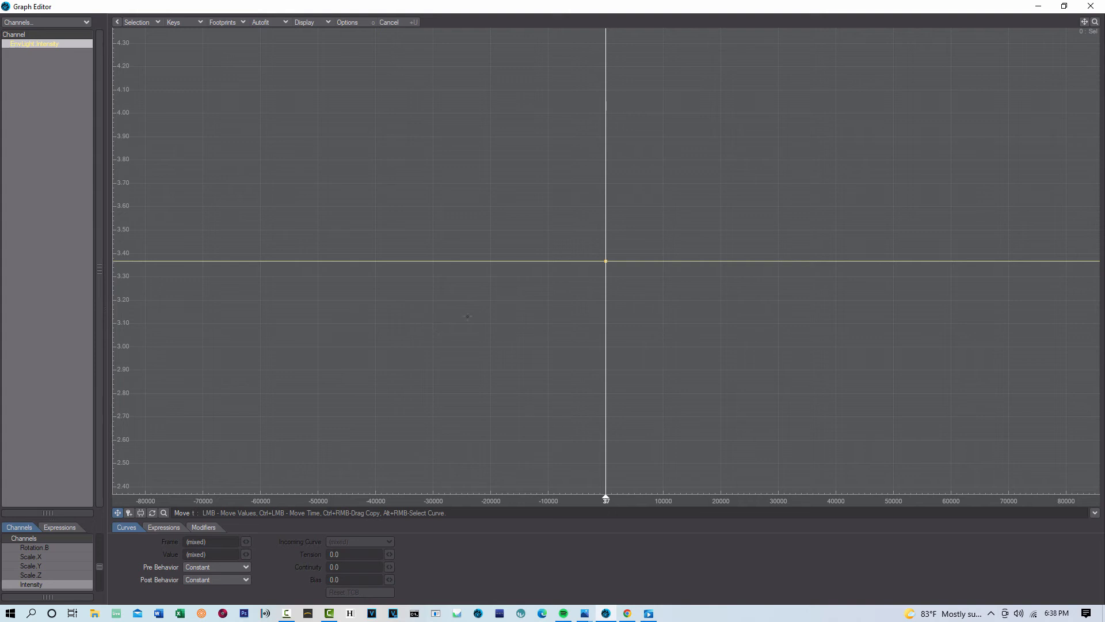
# Set EnvLight's intensity key at frame 0 to a value of 0 and fit the graph to the curve.
pyautogui.press('a')
pyautogui.click(157, 261)
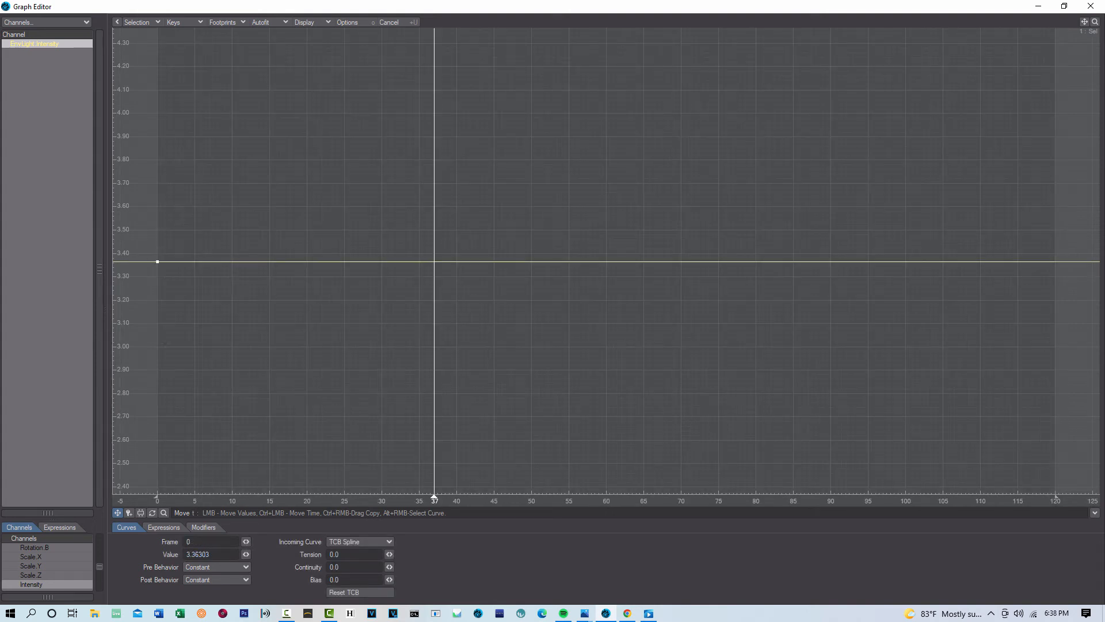
pyautogui.click(222, 554)
pyautogui.write('0')
pyautogui.press('Return')
pyautogui.press('a')
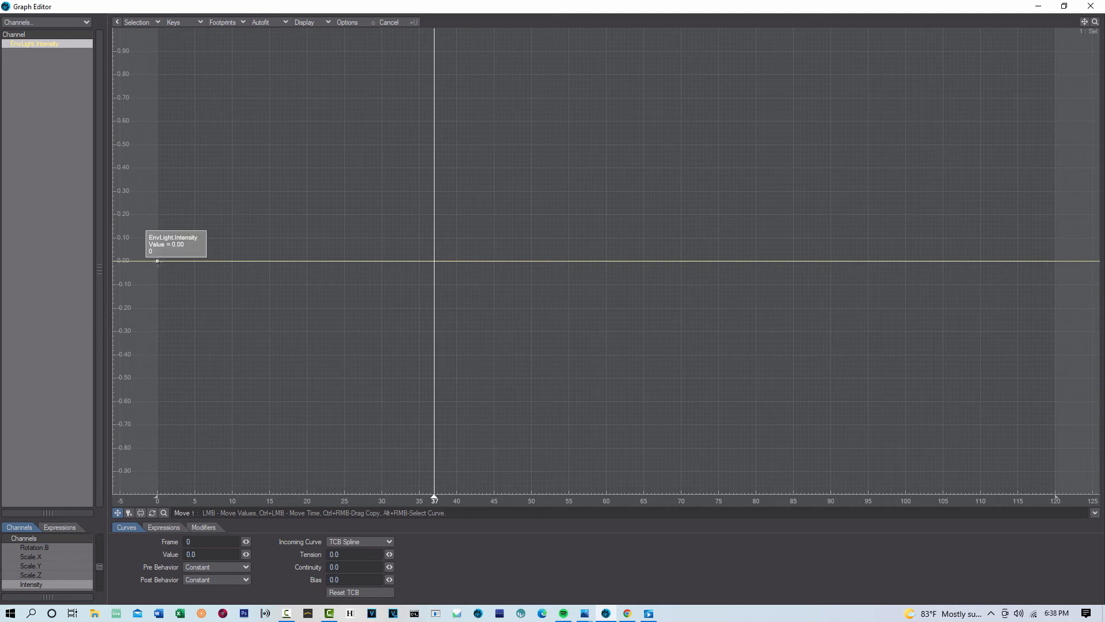
# Insert the Distant2 keys from the key bin at EnvLight's frame 0 key and fit the whole curve in the graph.
pyautogui.moveTo(158, 261)
pyautogui.rightClick(158, 262)
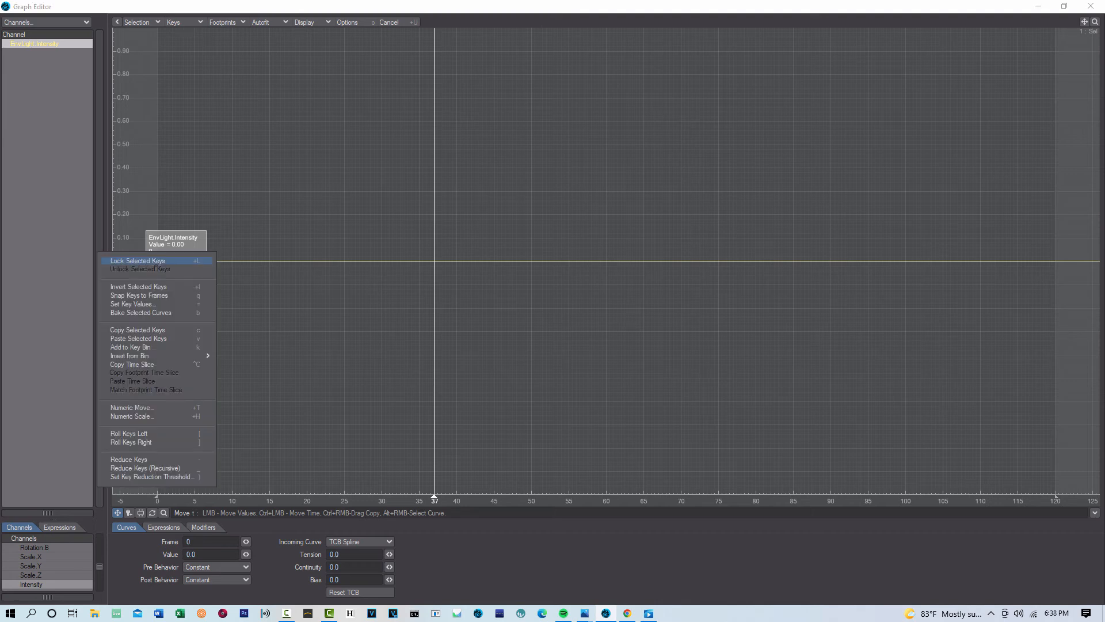
pyautogui.moveTo(152, 357)
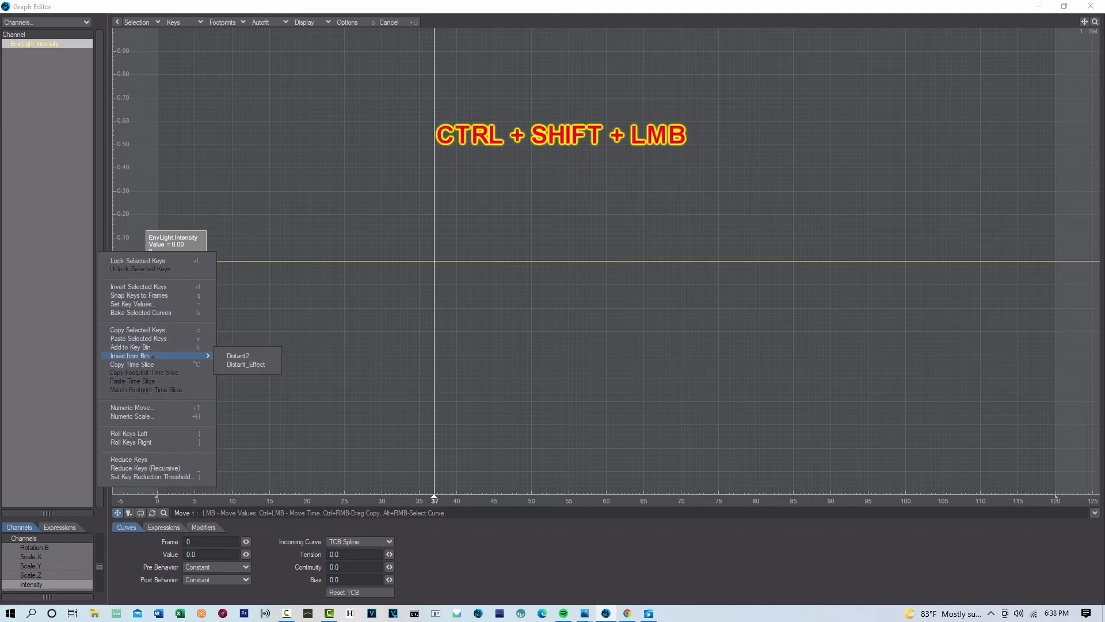
pyautogui.click(239, 356)
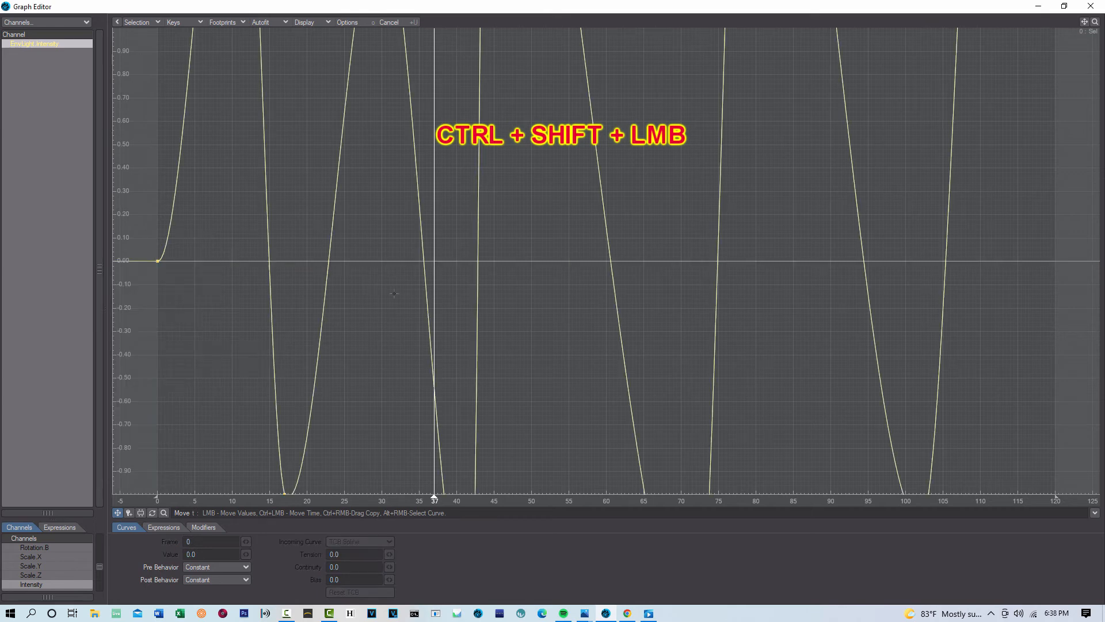
pyautogui.press('a')
pyautogui.scroll(-8, 432, 264)
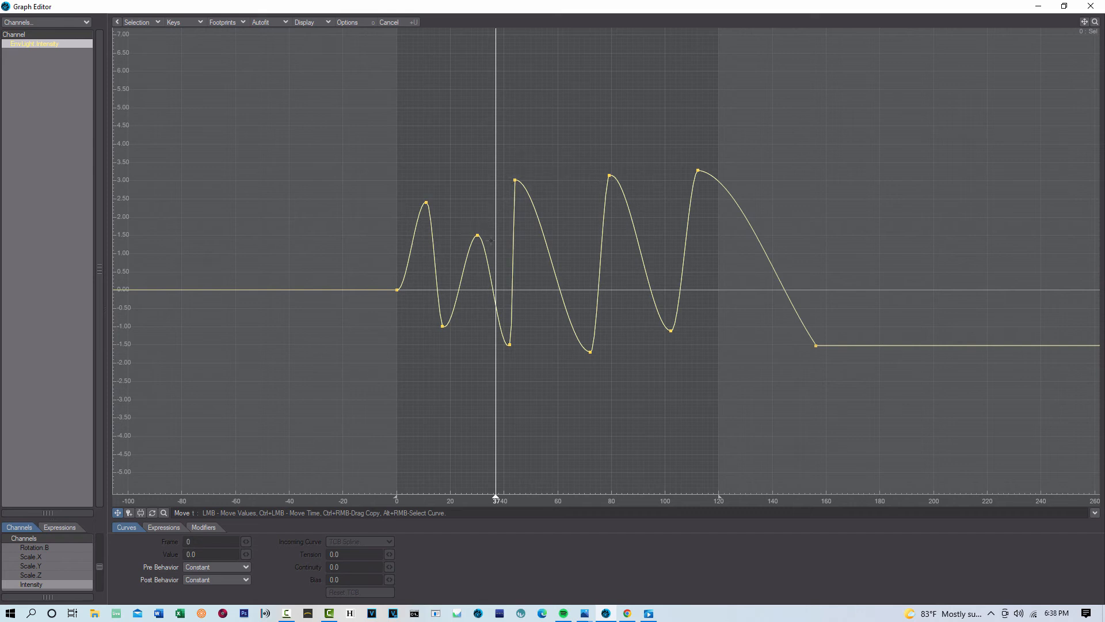
# Set EnvLight's intensity key at frame 30 to a value of 3.
pyautogui.moveTo(477, 236)
pyautogui.moveTo(516, 182)
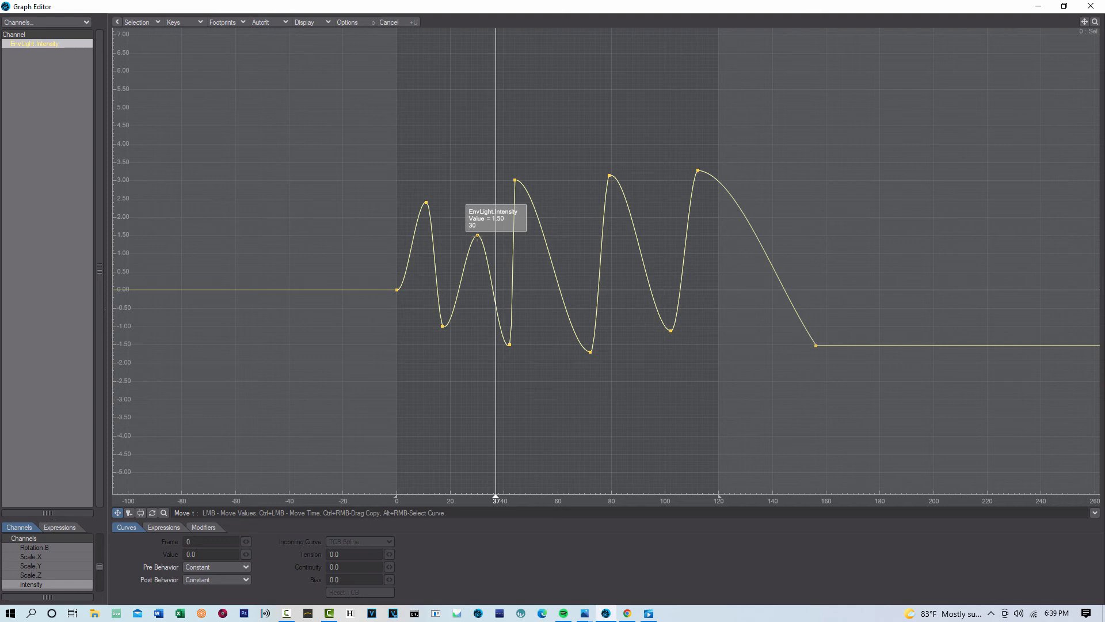
pyautogui.click(477, 236)
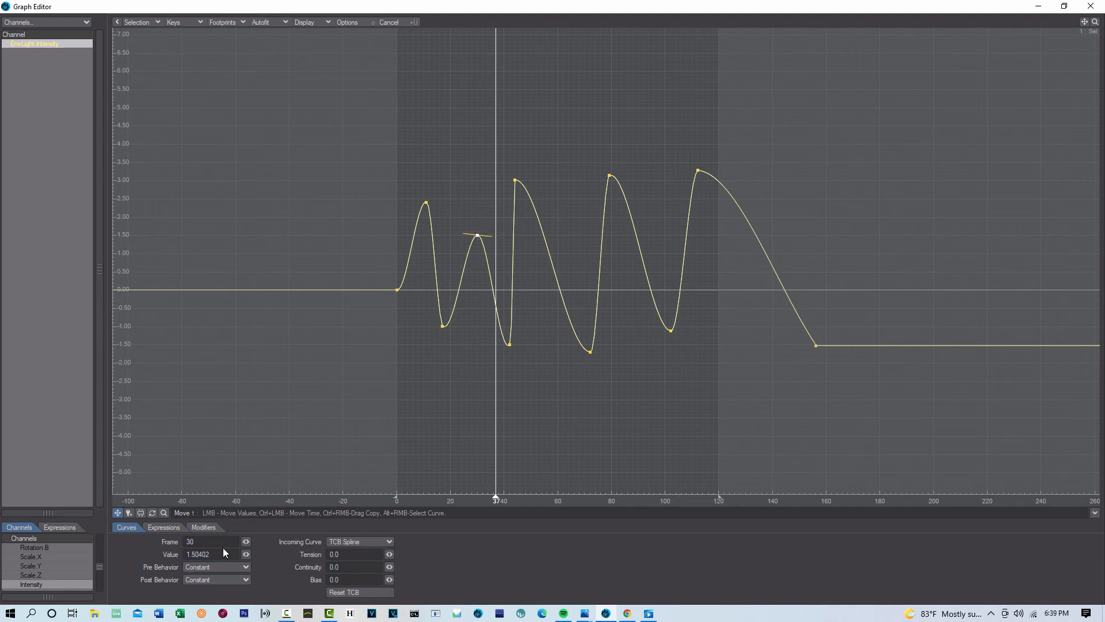
pyautogui.click(223, 553)
pyautogui.write('3')
pyautogui.press('Return')
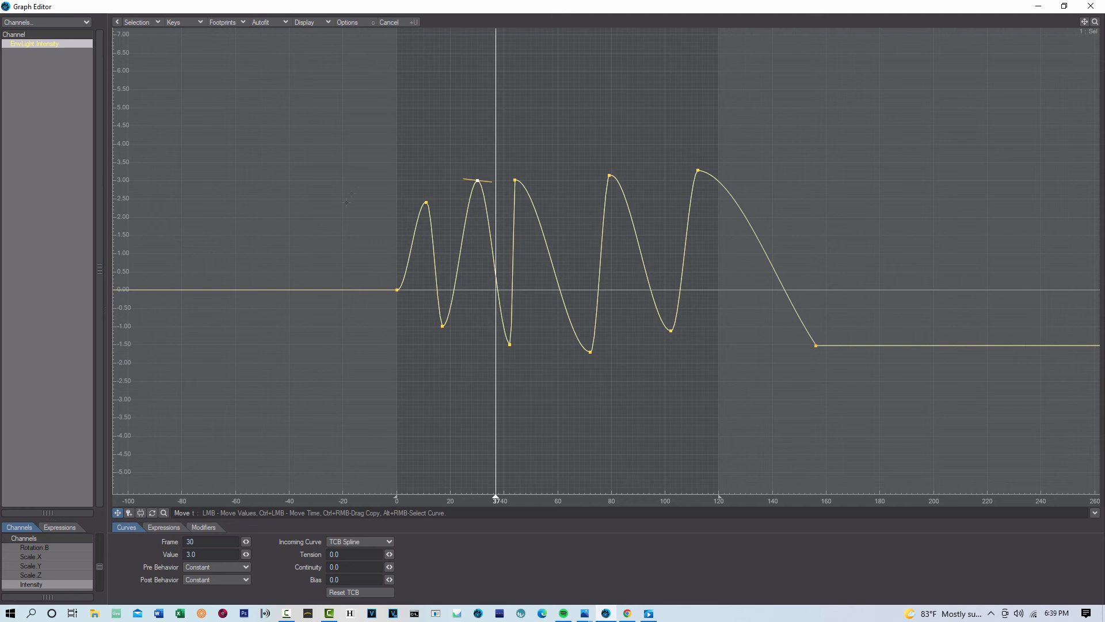
# Set EnvLight's intensity key at frame 11 to a value of 3.
pyautogui.click(426, 202)
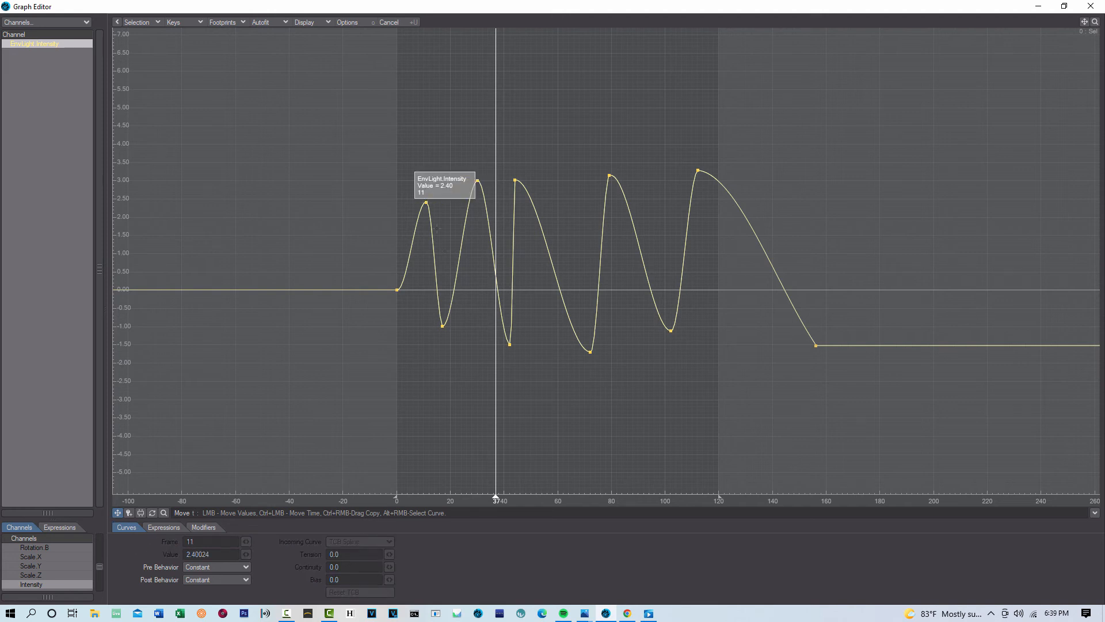
pyautogui.moveTo(422, 200)
pyautogui.click(426, 202)
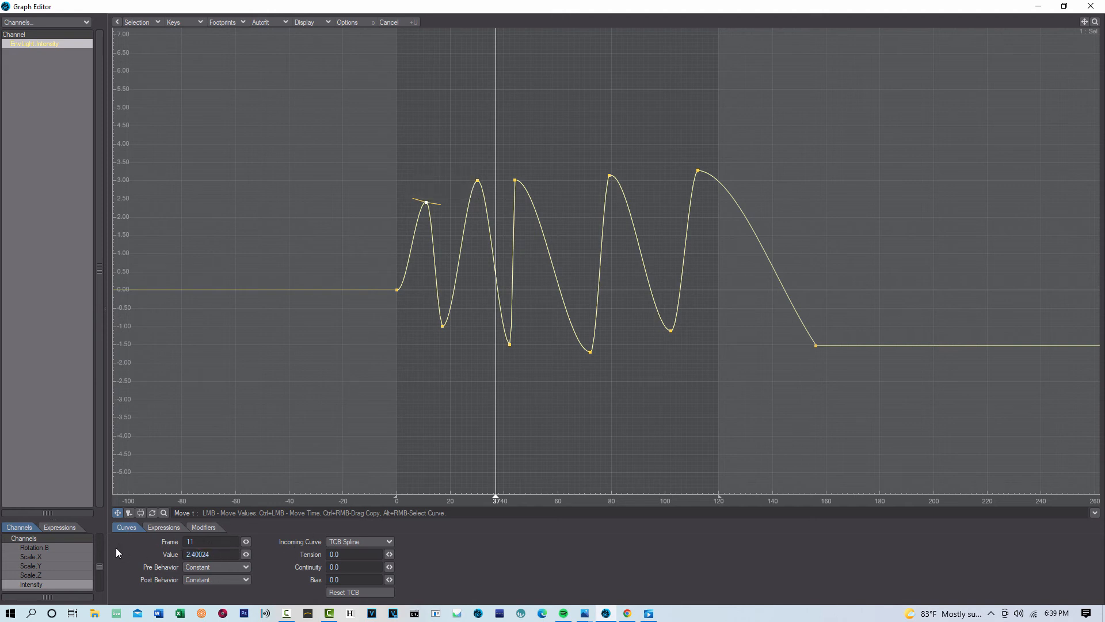
pyautogui.press('Return')
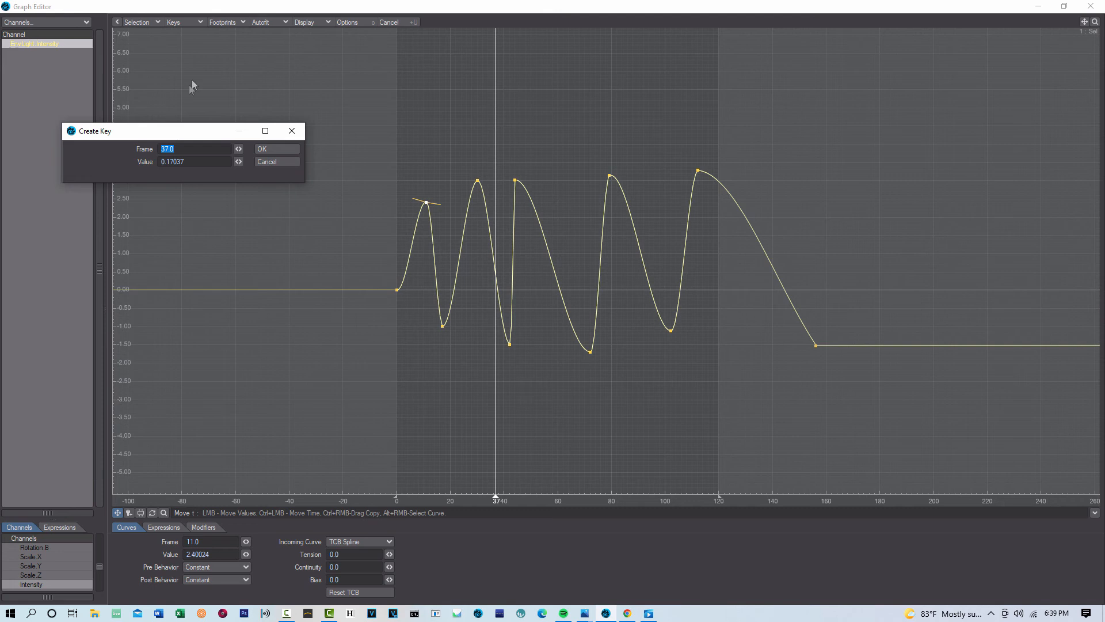
pyautogui.click(283, 162)
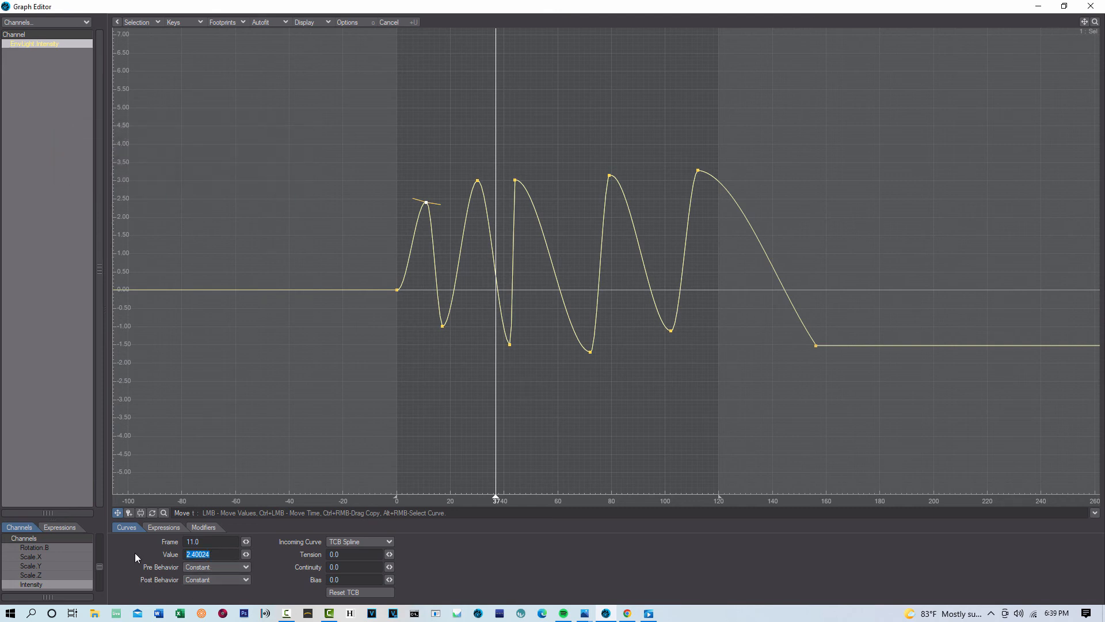
pyautogui.write('3')
pyautogui.press('Return')
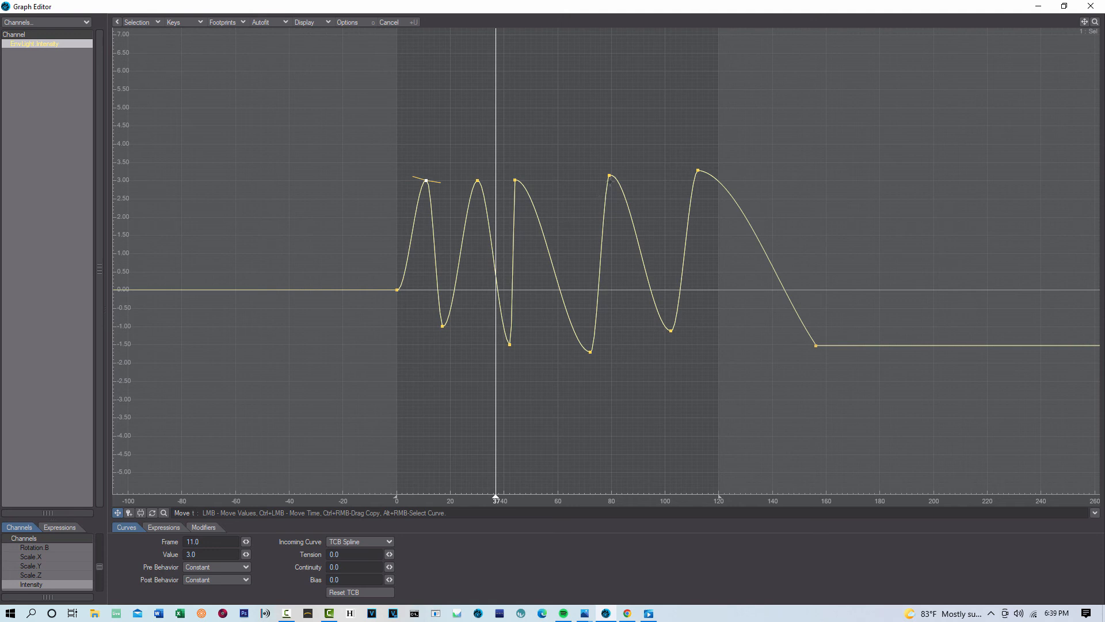
# Minimize the Graph Editor, close the Light Properties and play the animation to check the flicker in the viewport.
pyautogui.click(1039, 7)
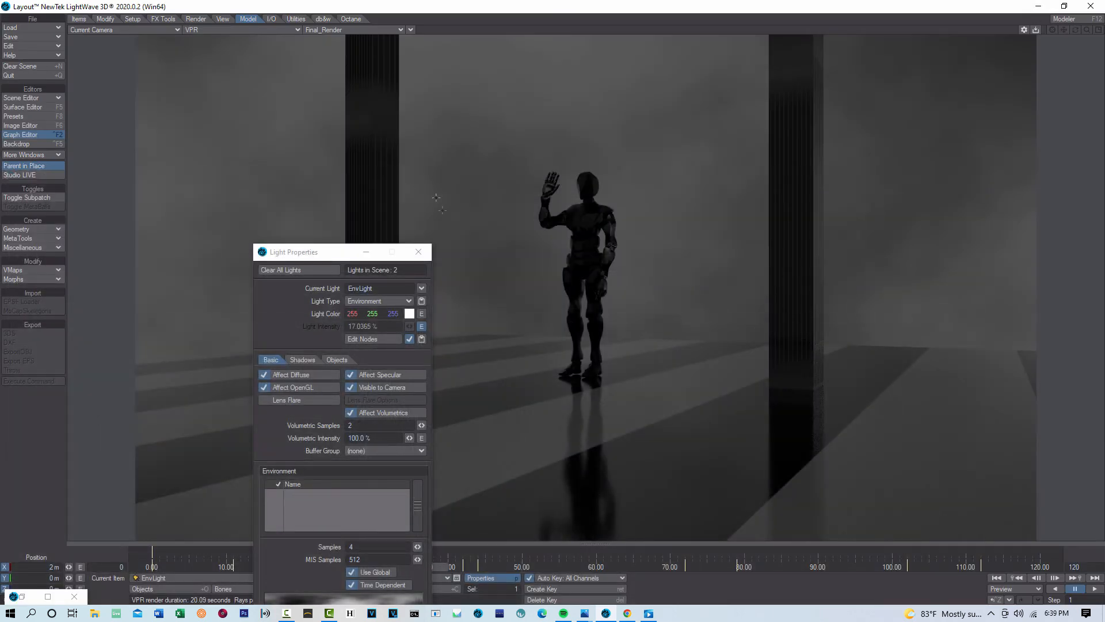
pyautogui.click(421, 252)
pyautogui.click(1097, 590)
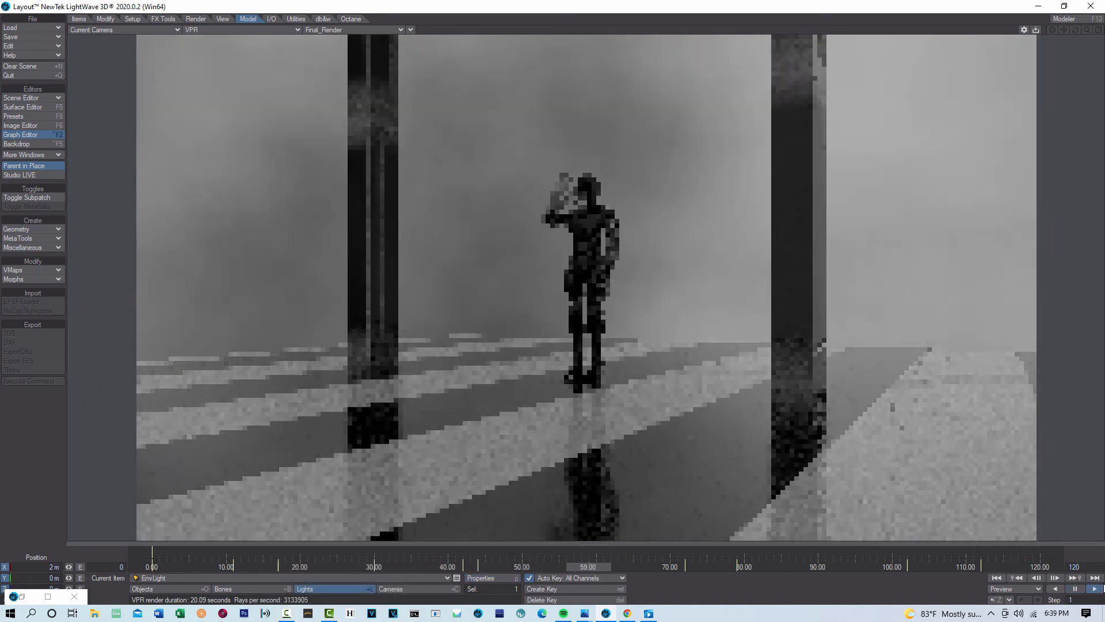